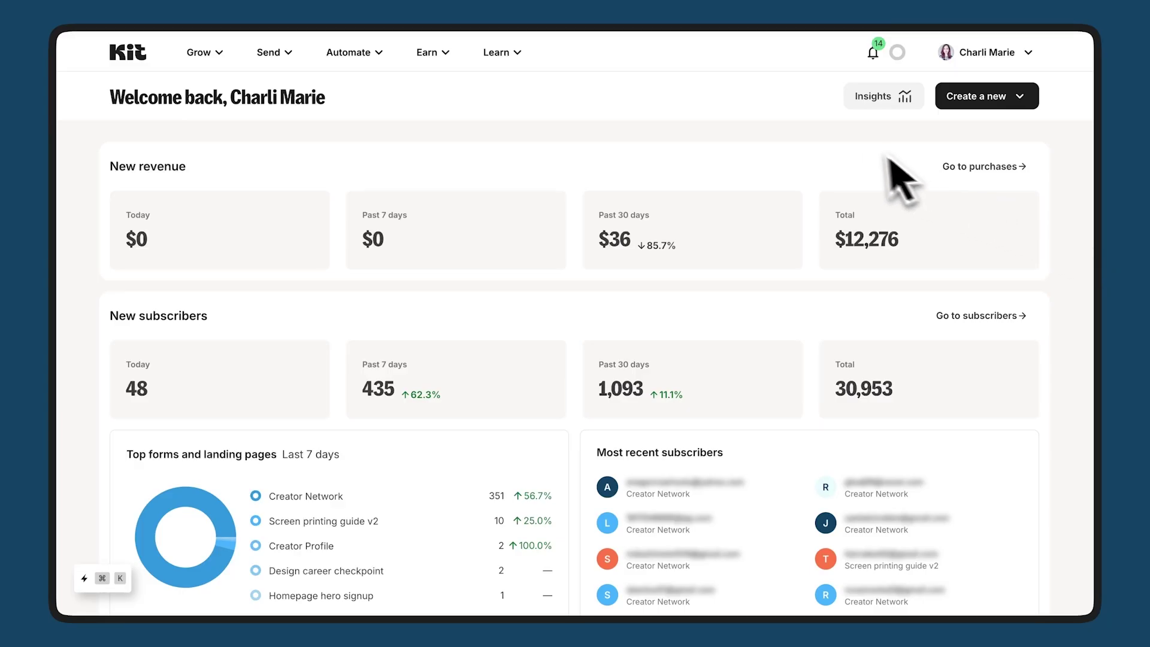
Step: Open the Creator Profile editor from the account dashboard
click(201, 52)
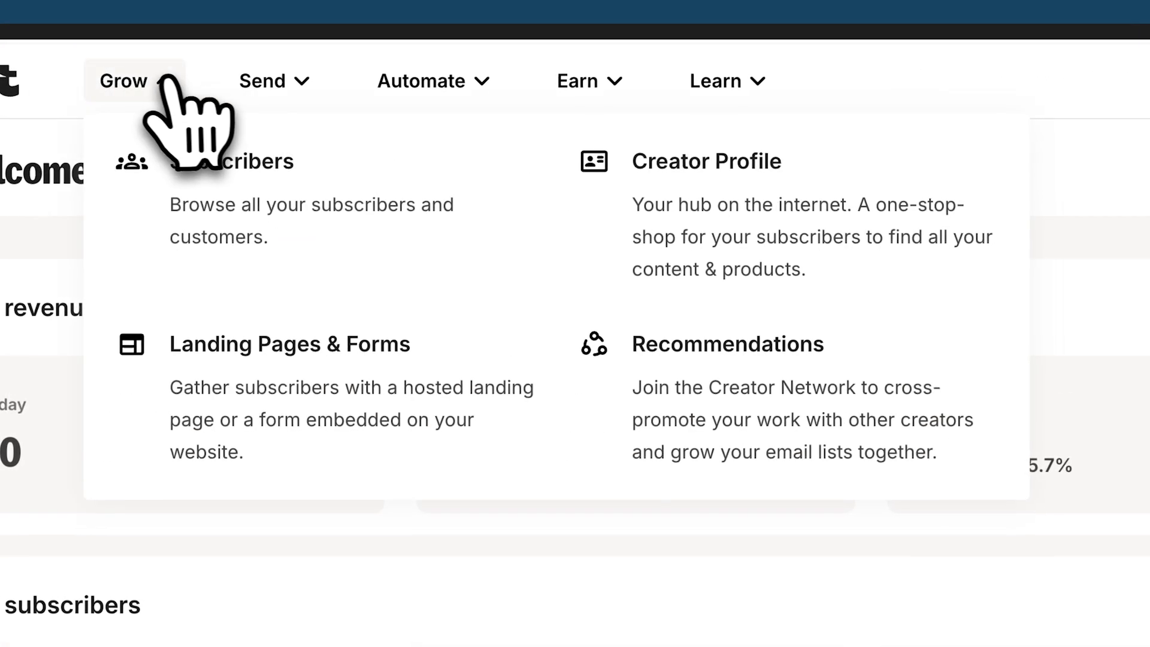
click(688, 197)
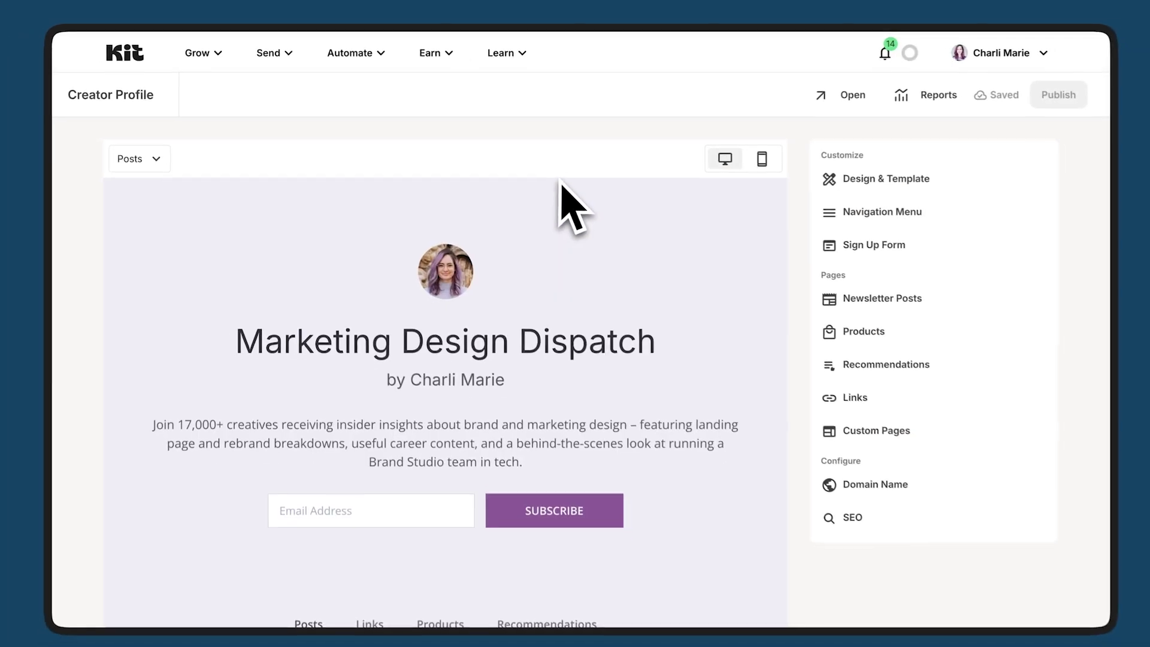
scroll(552, 209, down, 6)
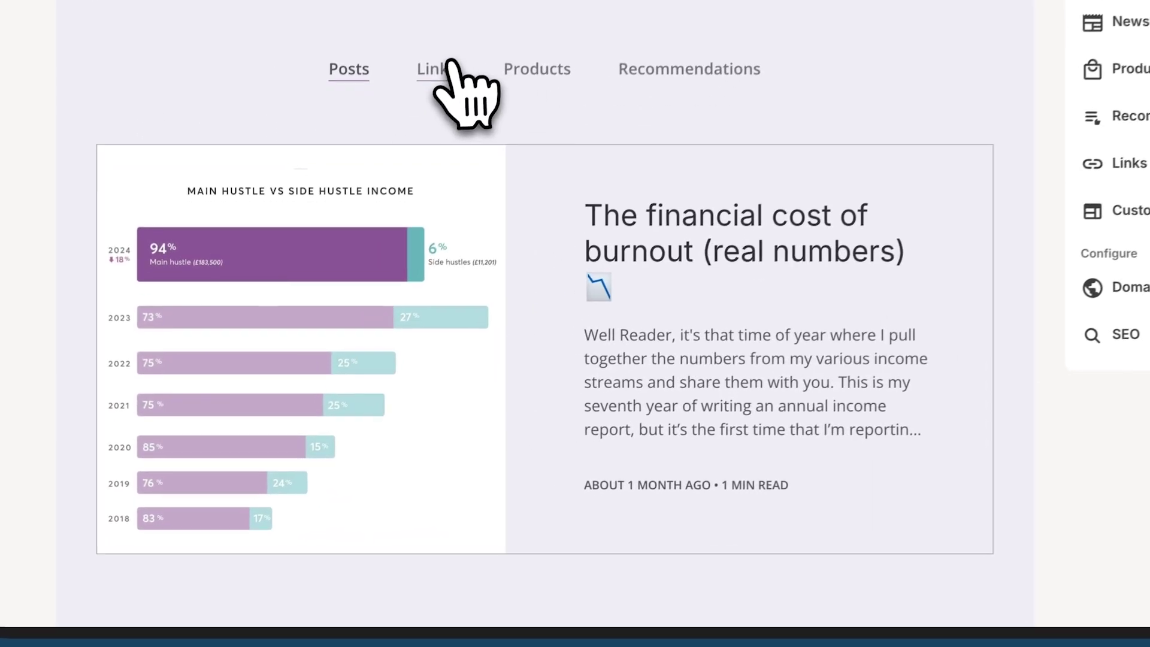
Step: View the Links, Products, Recommendations and Posts pages in the profile preview along with their settings
click(446, 67)
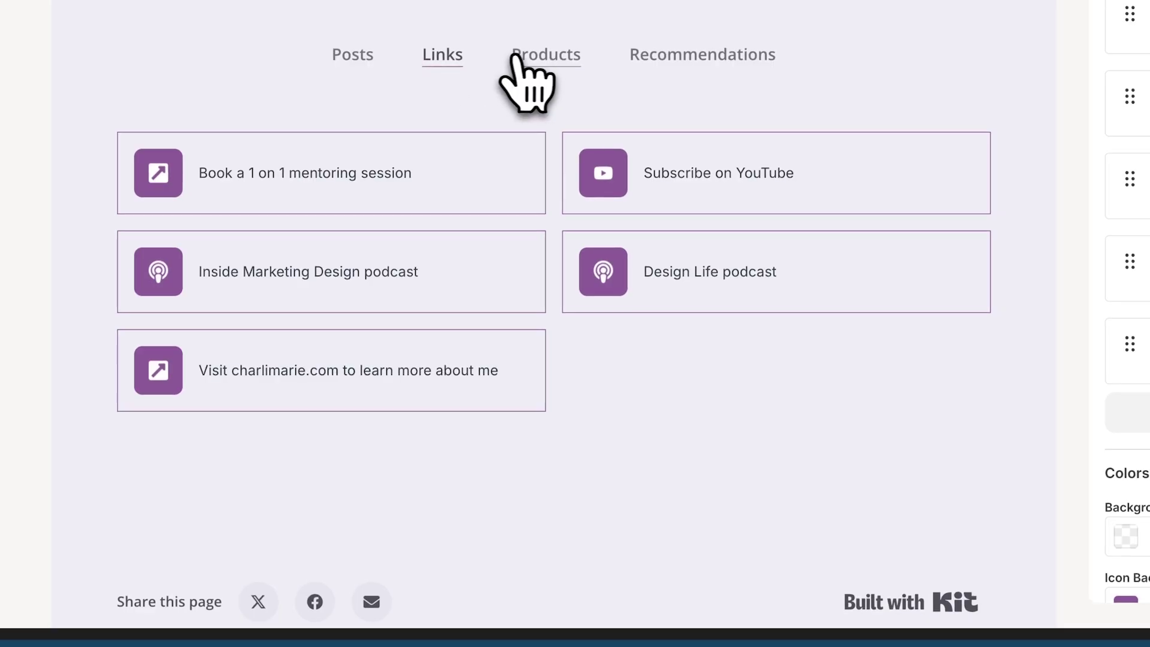
click(526, 70)
click(653, 67)
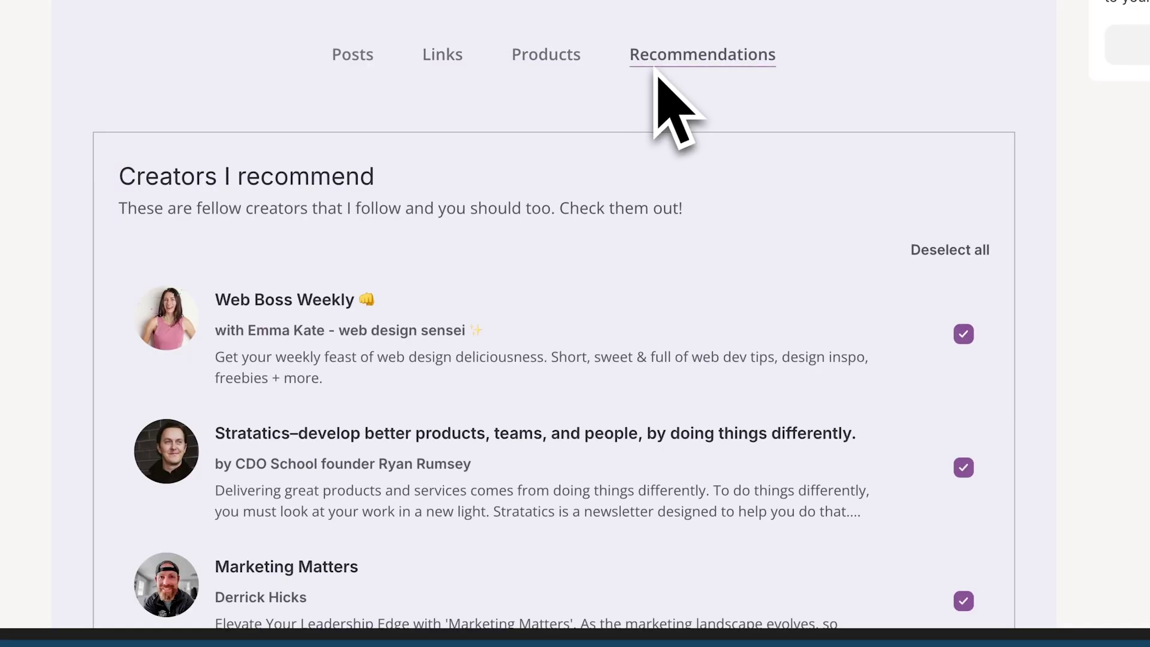
scroll(648, 90, down, 2)
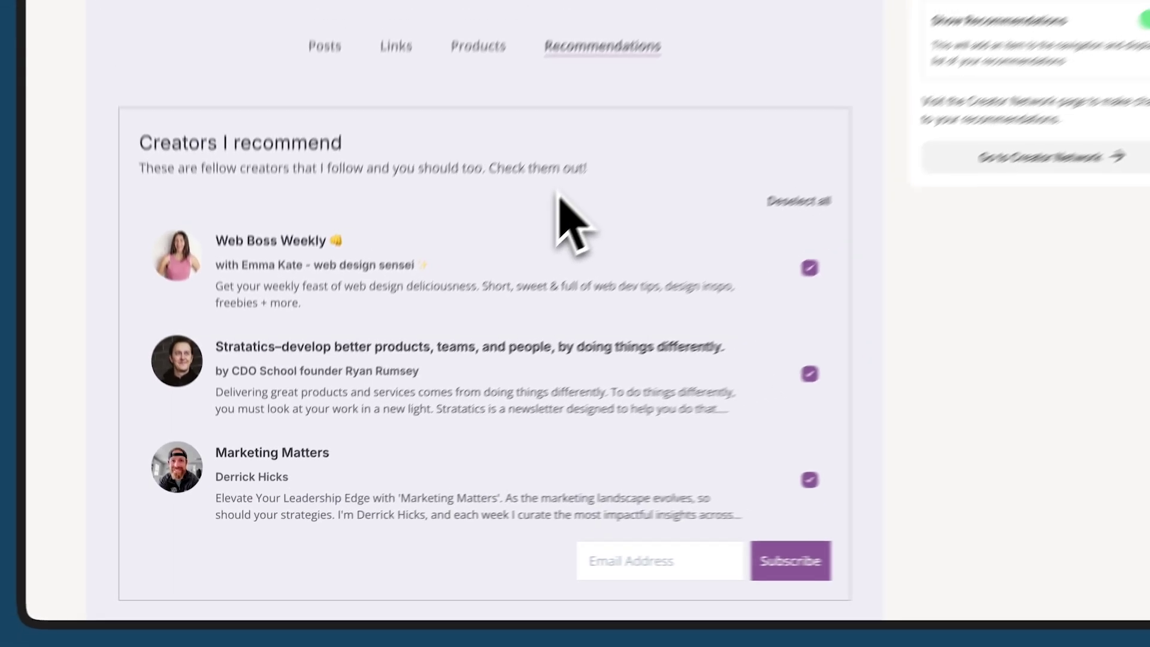
scroll(649, 94, up, 3)
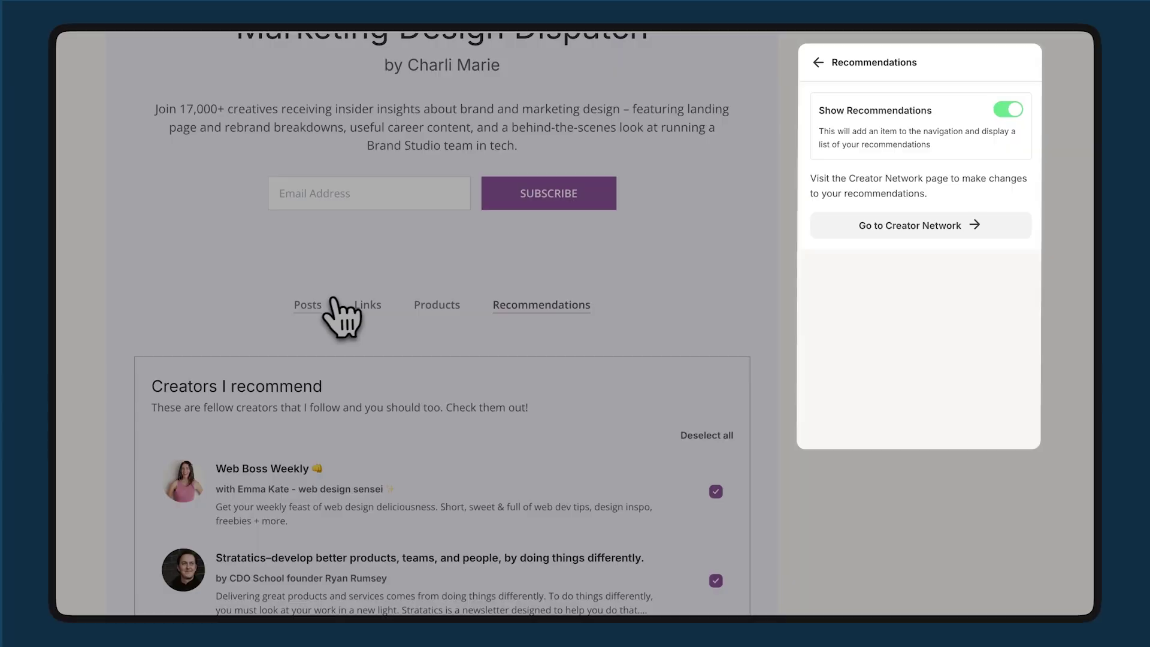
click(321, 286)
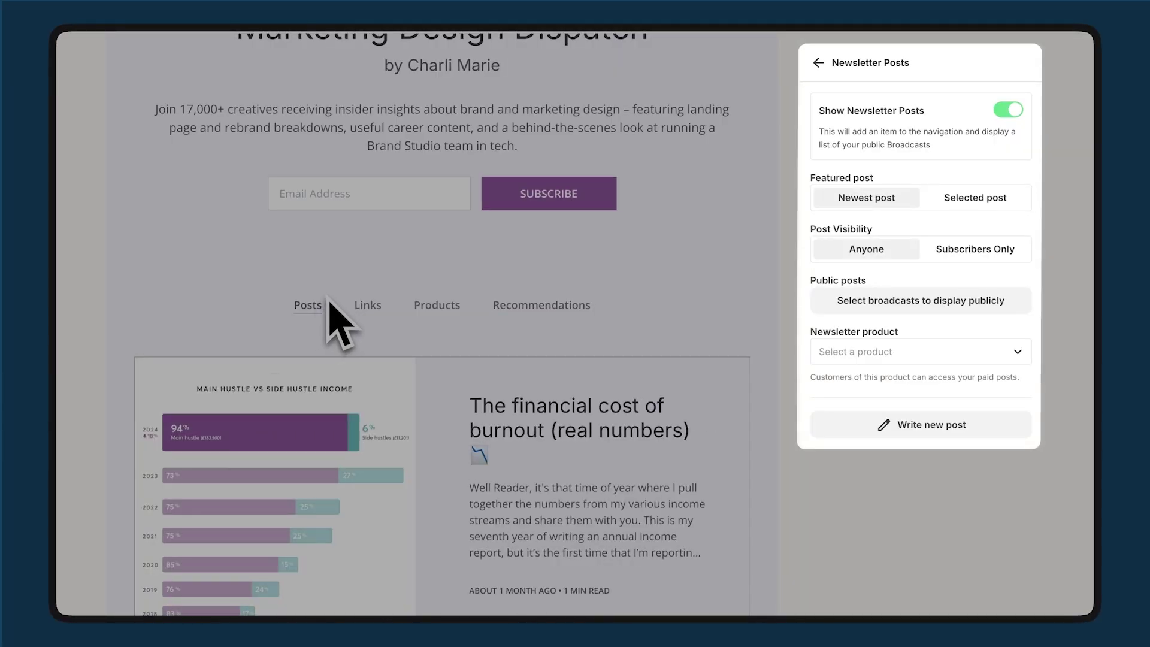
scroll(329, 303, up, 2)
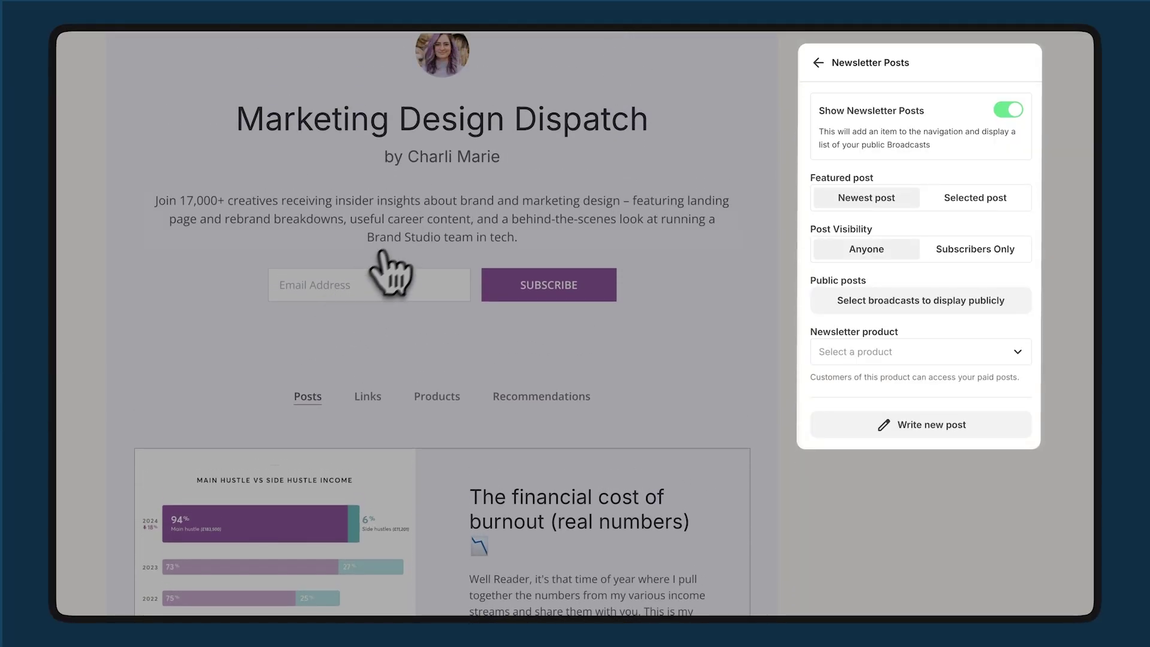
click(433, 219)
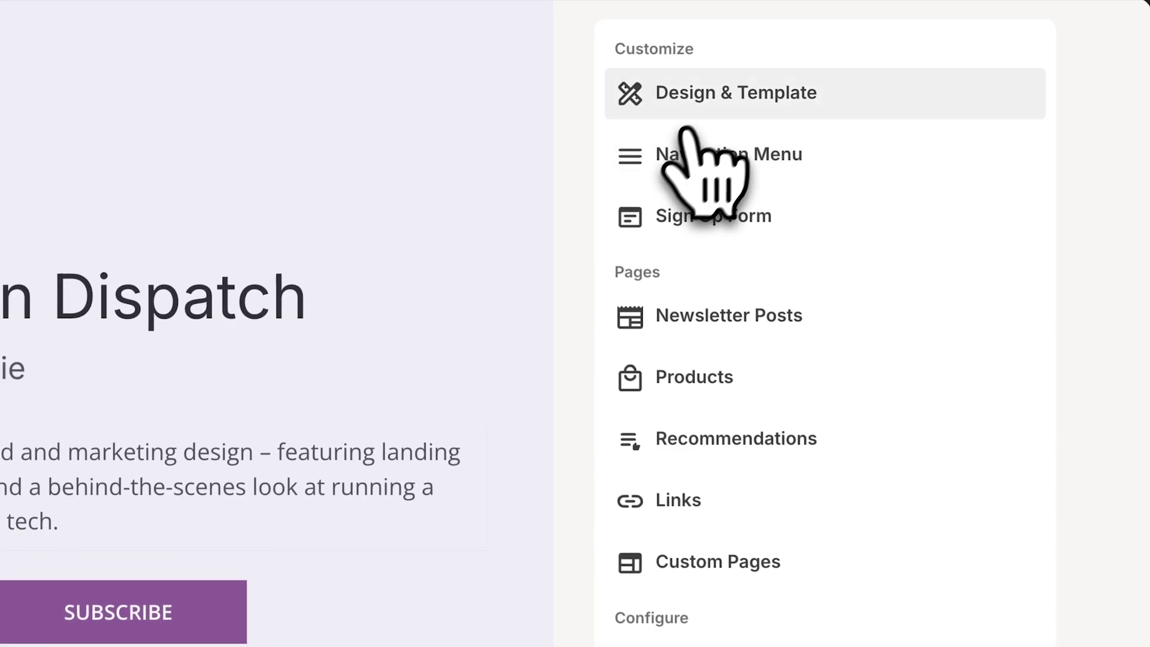
Step: Browse the Creator Profile templates without choosing one, and review the color, font and custom CSS options under Design & Template
click(716, 96)
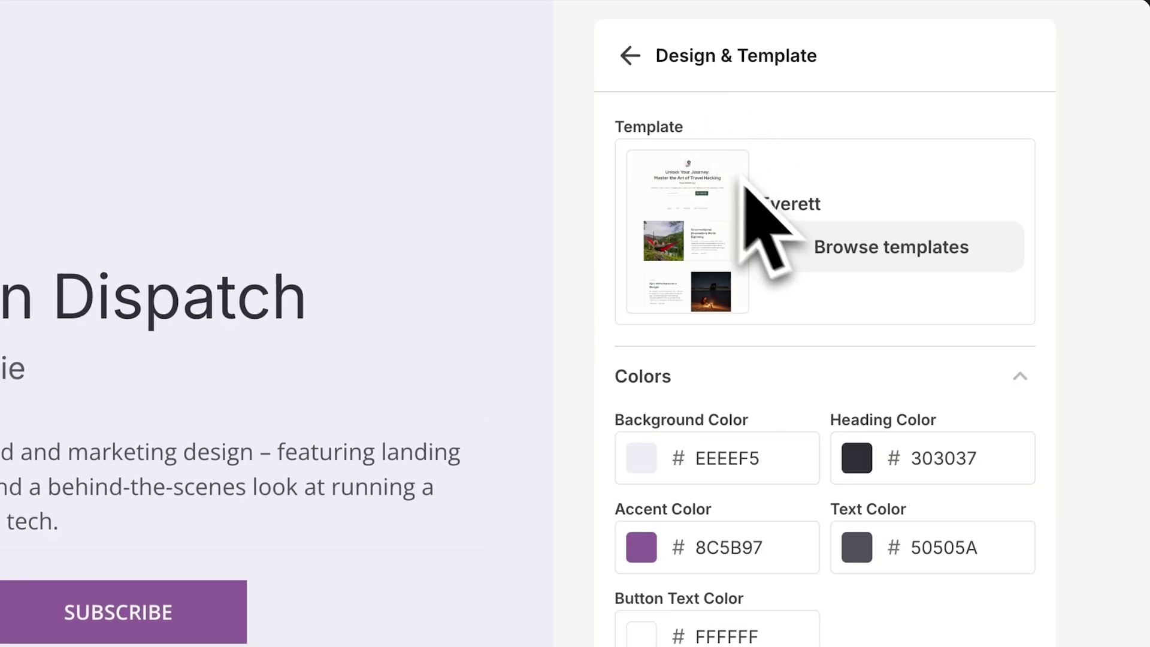
click(823, 242)
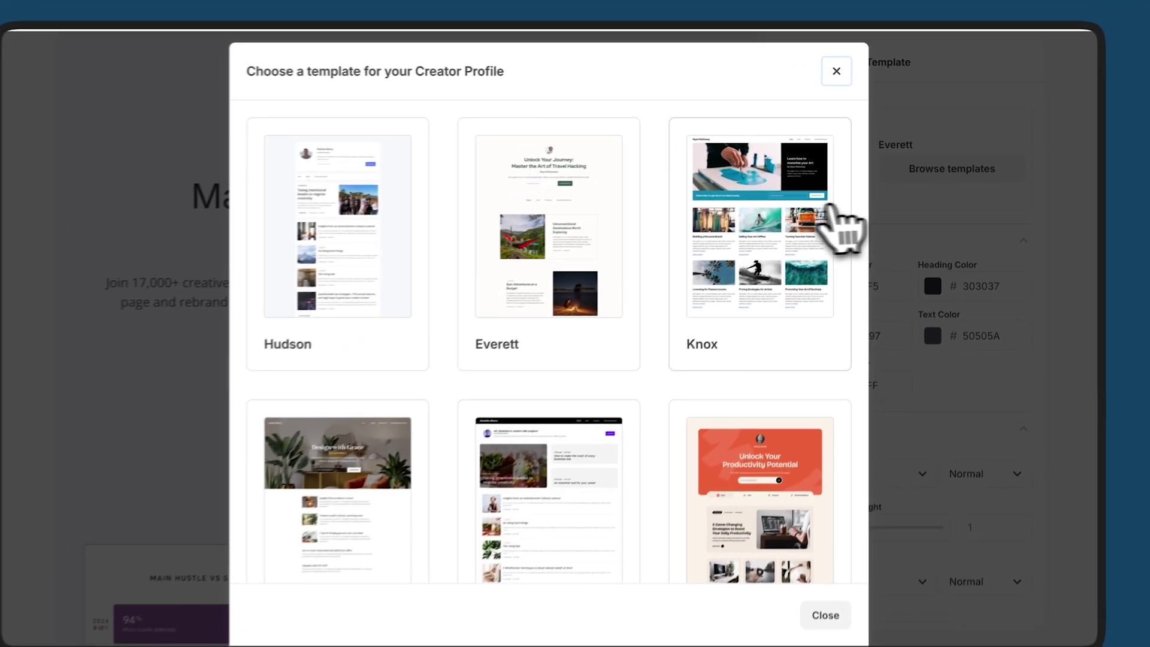
scroll(842, 226, down, 5)
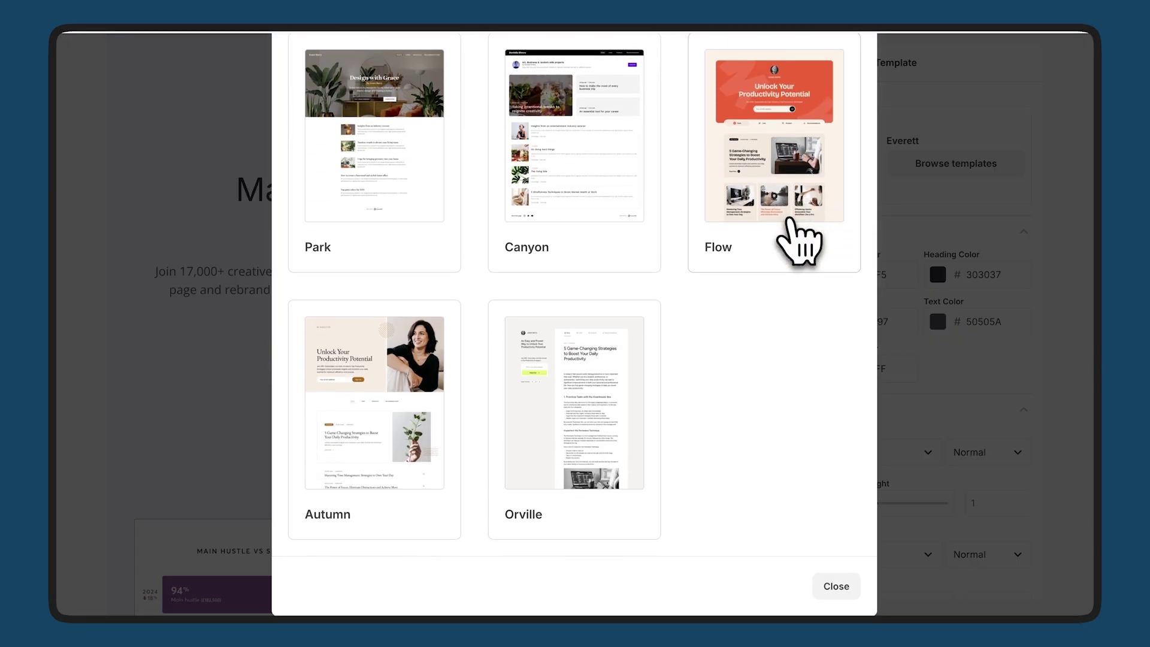
click(836, 586)
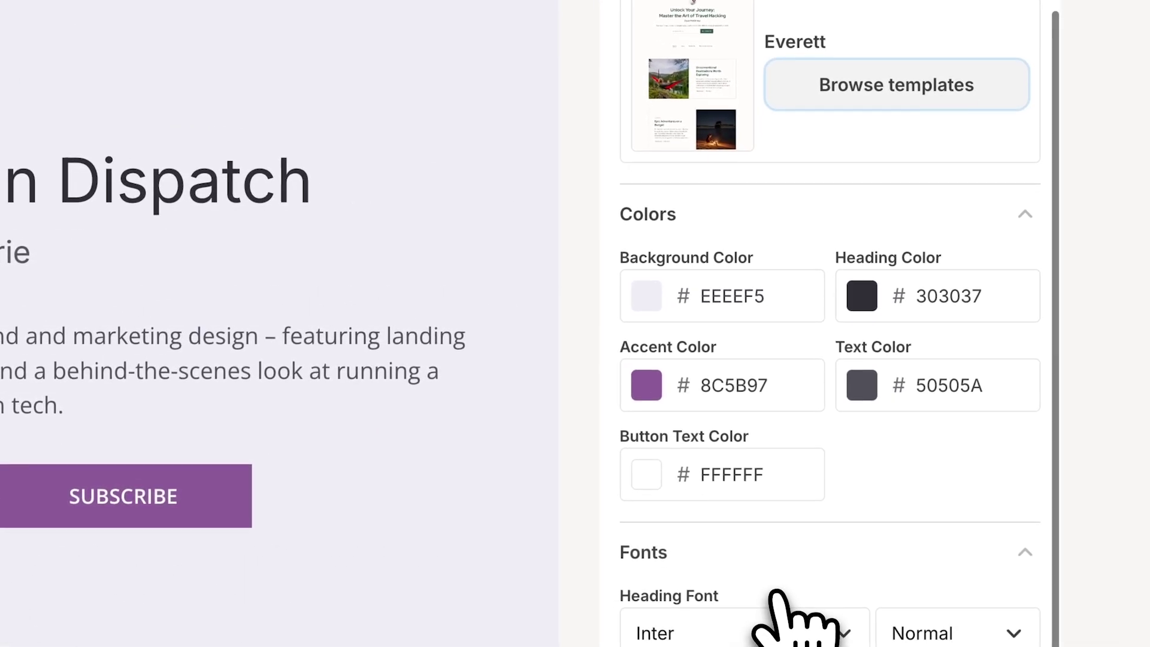
scroll(775, 596, down, 5)
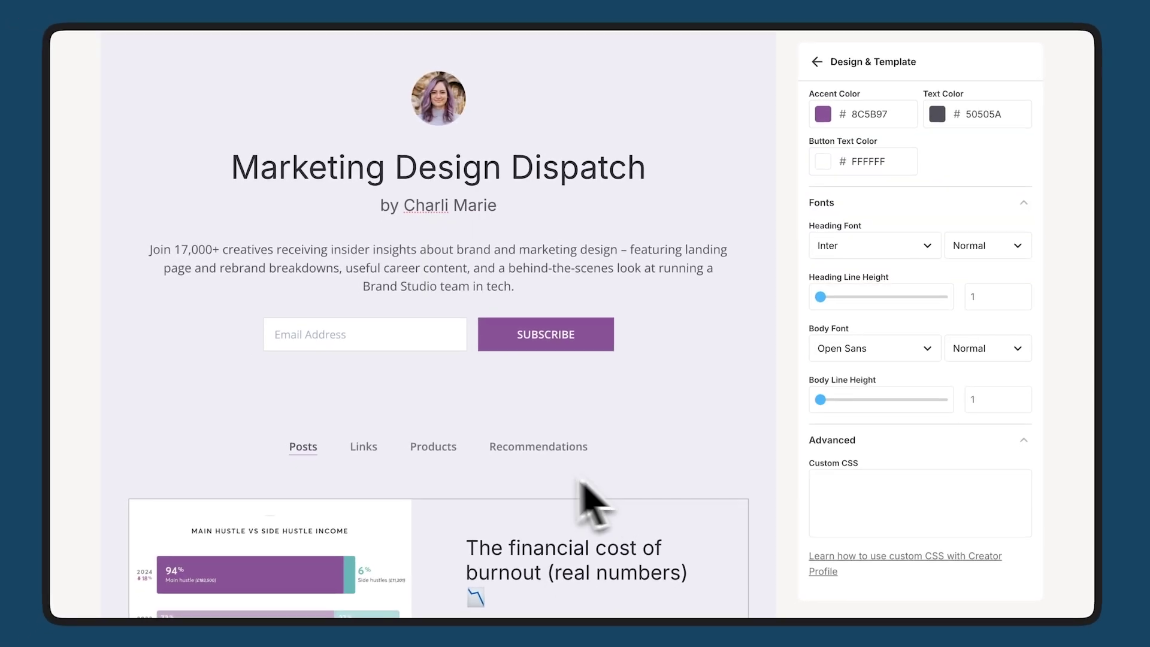
Step: Examine the Links page settings and the list of products selectable for the Products page
click(367, 448)
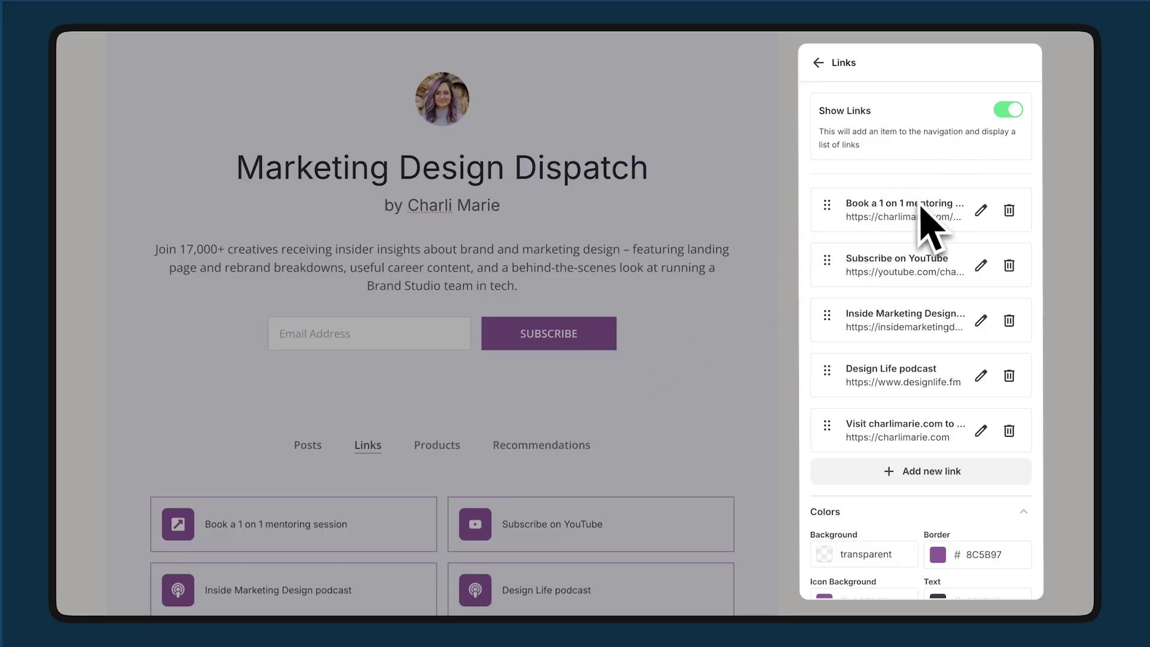
scroll(539, 473, down, 2)
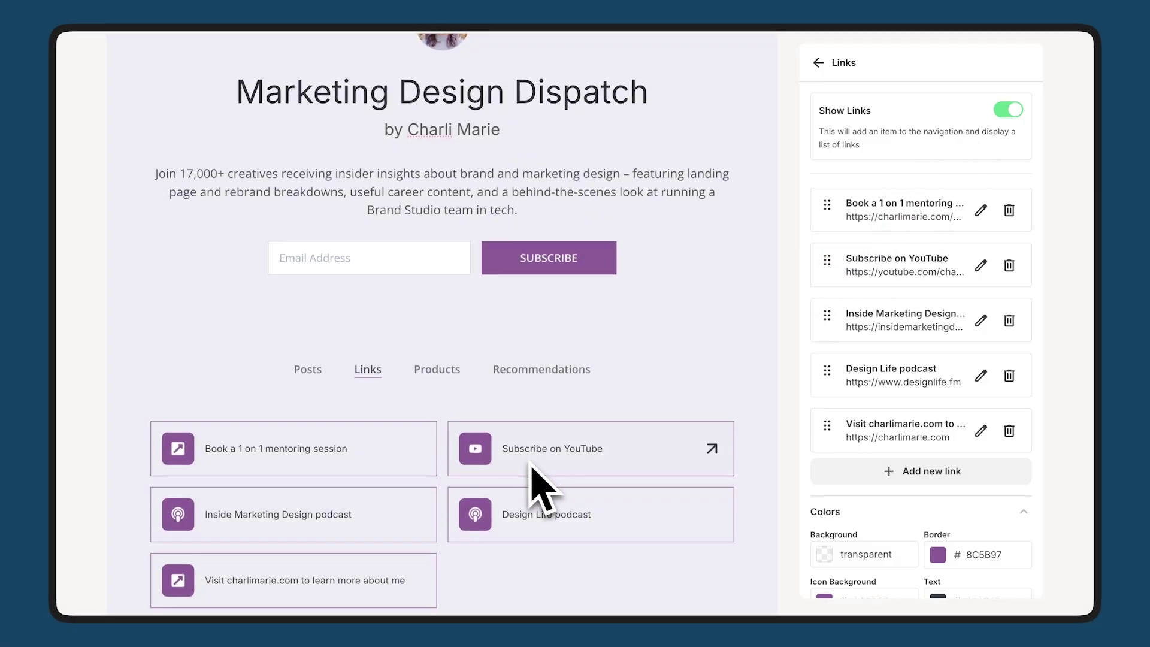
click(437, 371)
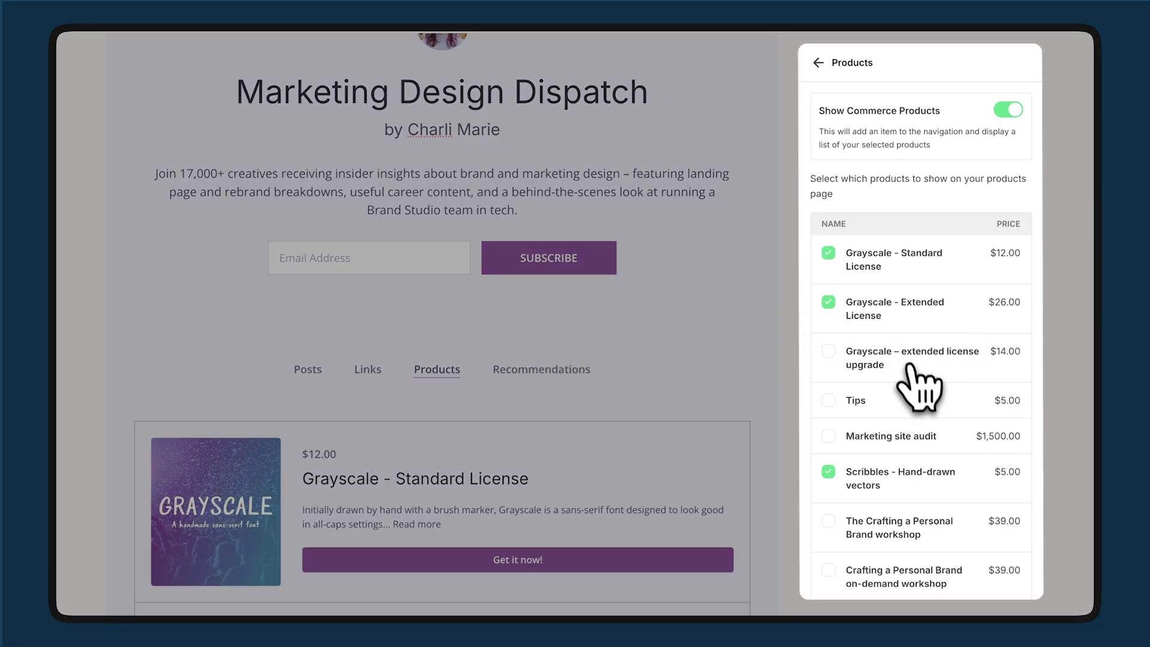
scroll(919, 389, down, 3)
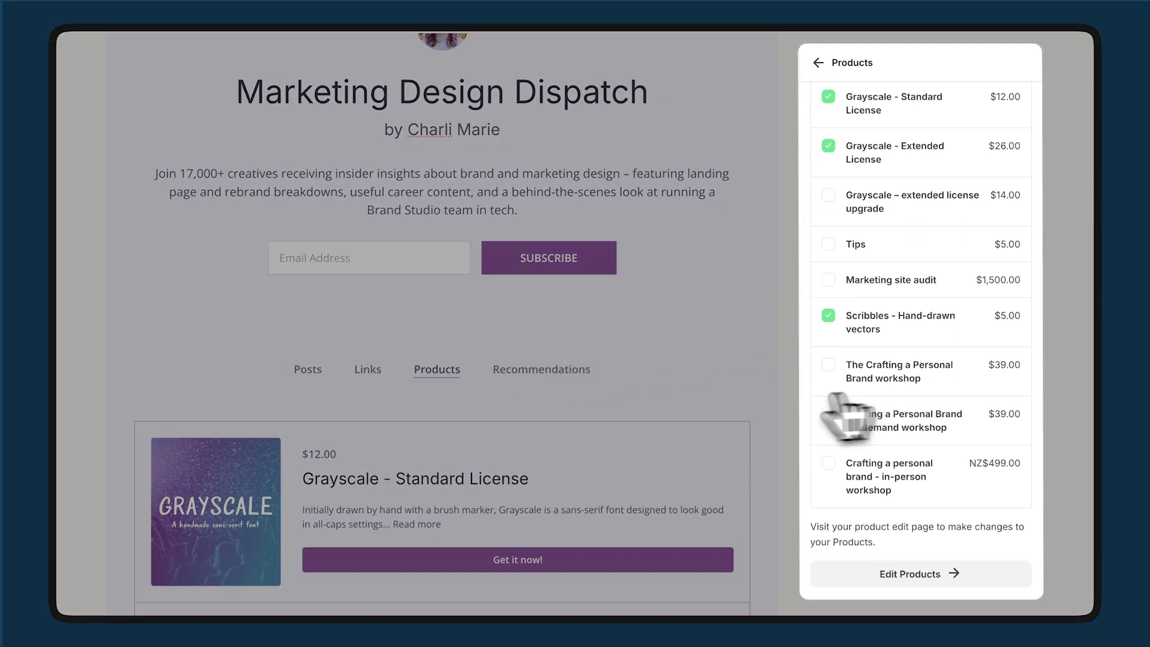
scroll(644, 383, down, 3)
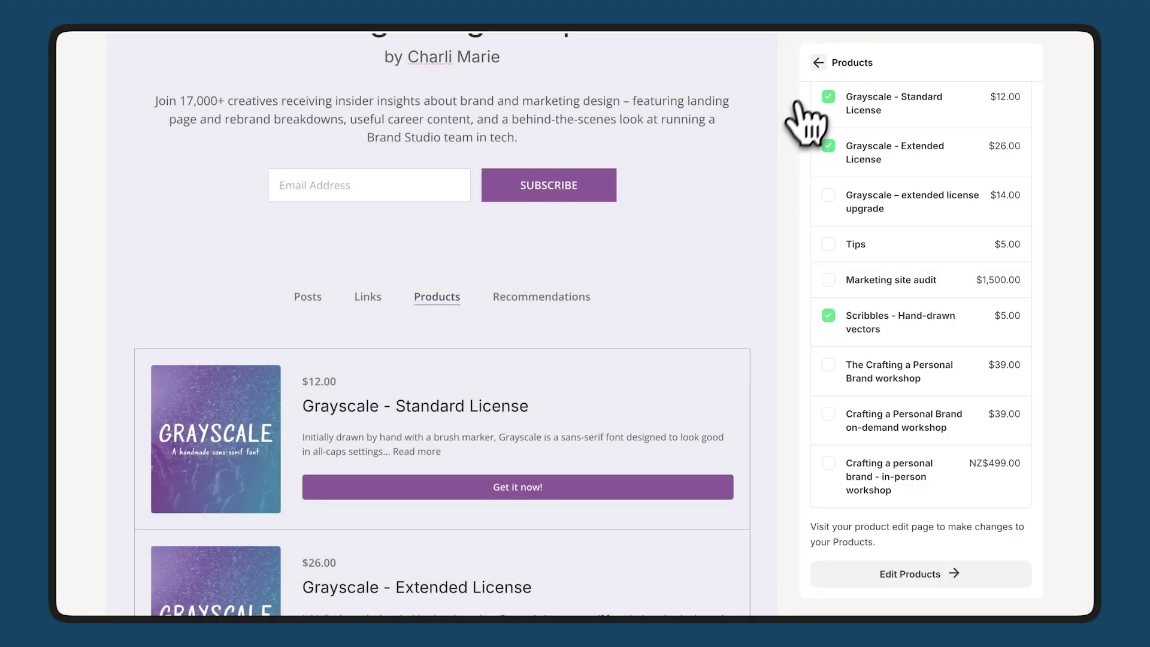
Step: Reorder the profile's Navigation Menu so that Products comes first, above Posts
click(818, 62)
click(718, 158)
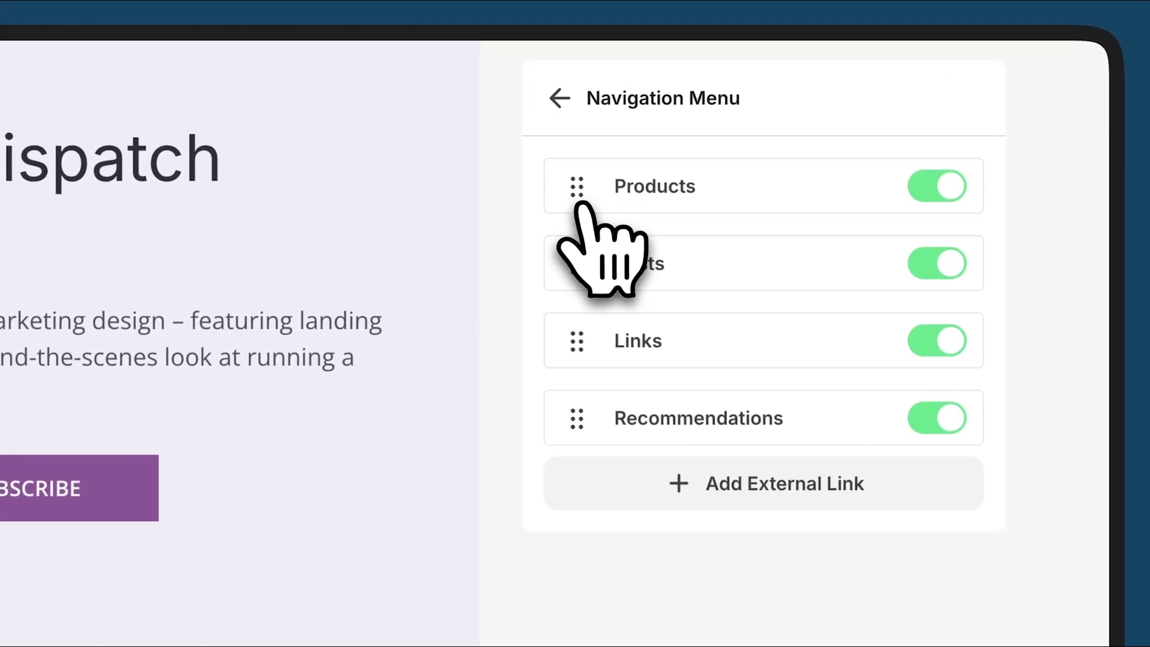
drag(579, 274, 603, 244)
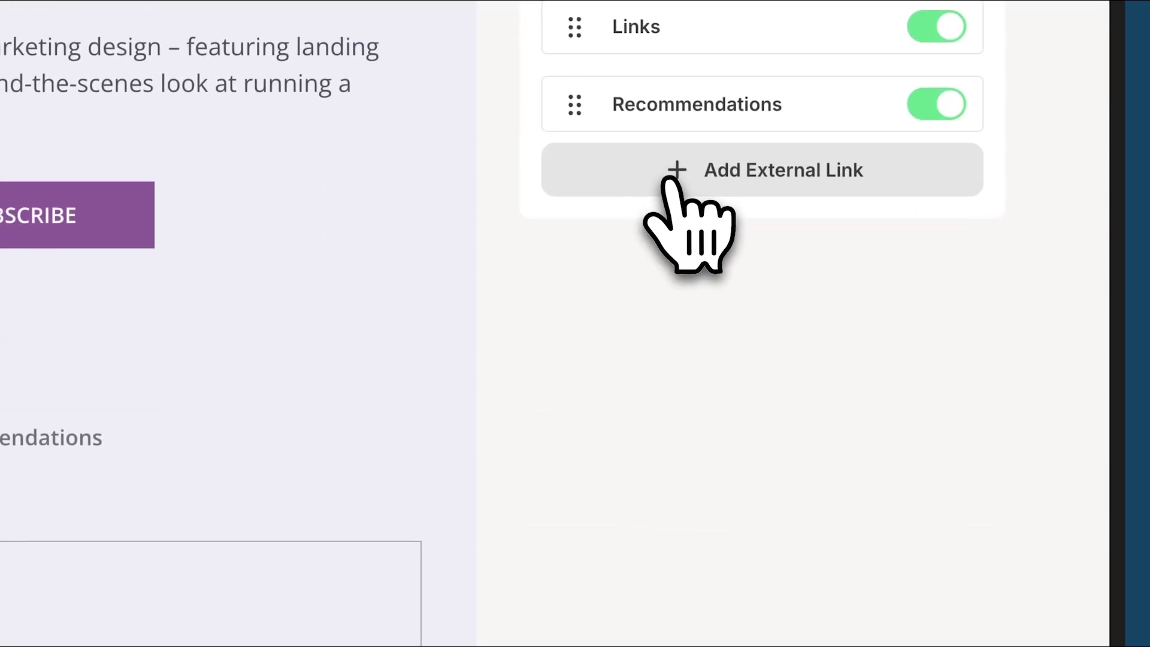
Step: Add an external link labelled "My Home Page" with the URL "example url" to the navigation menu, and try it in the preview
click(668, 182)
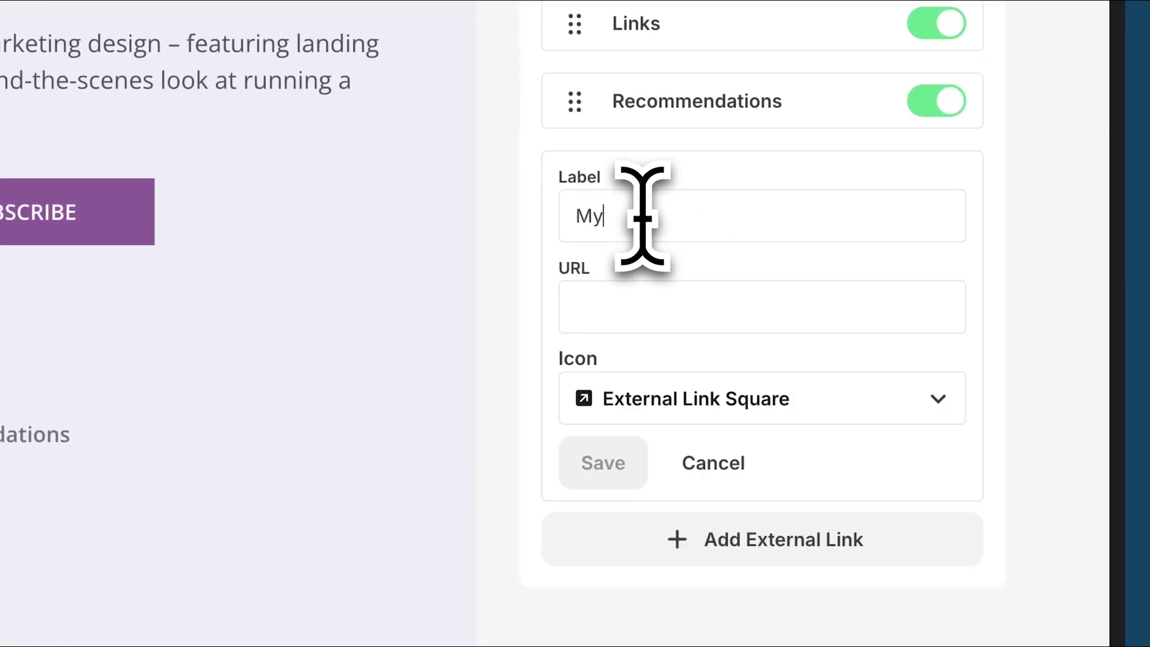
text(My Home Page)
click(650, 302)
text(example url)
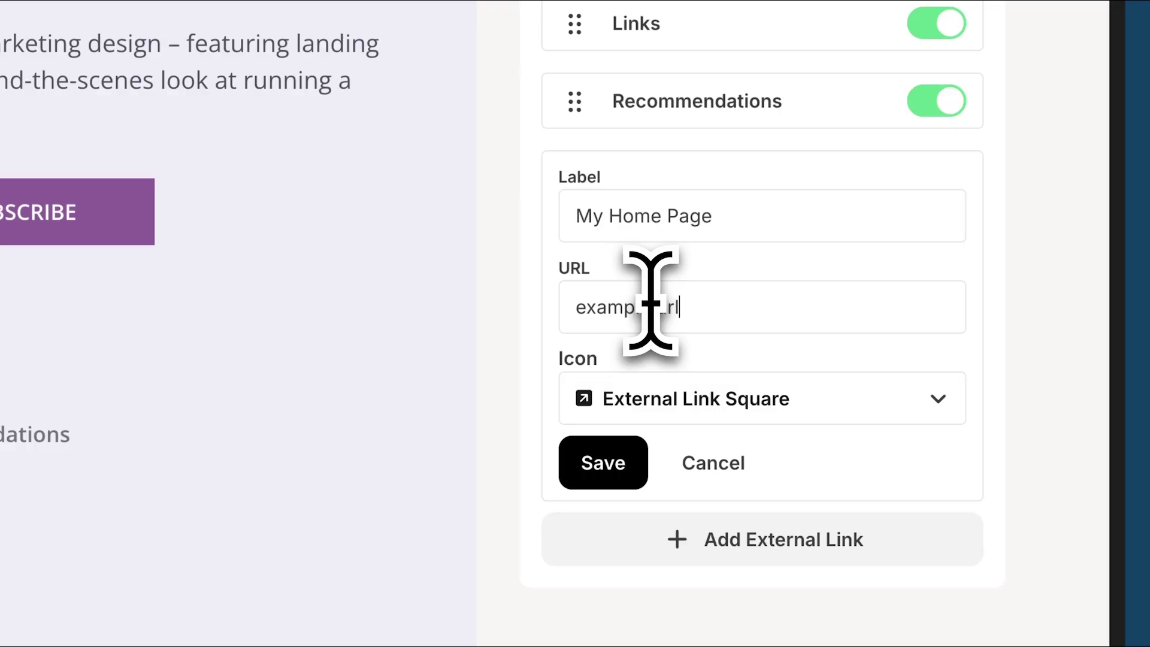
click(603, 463)
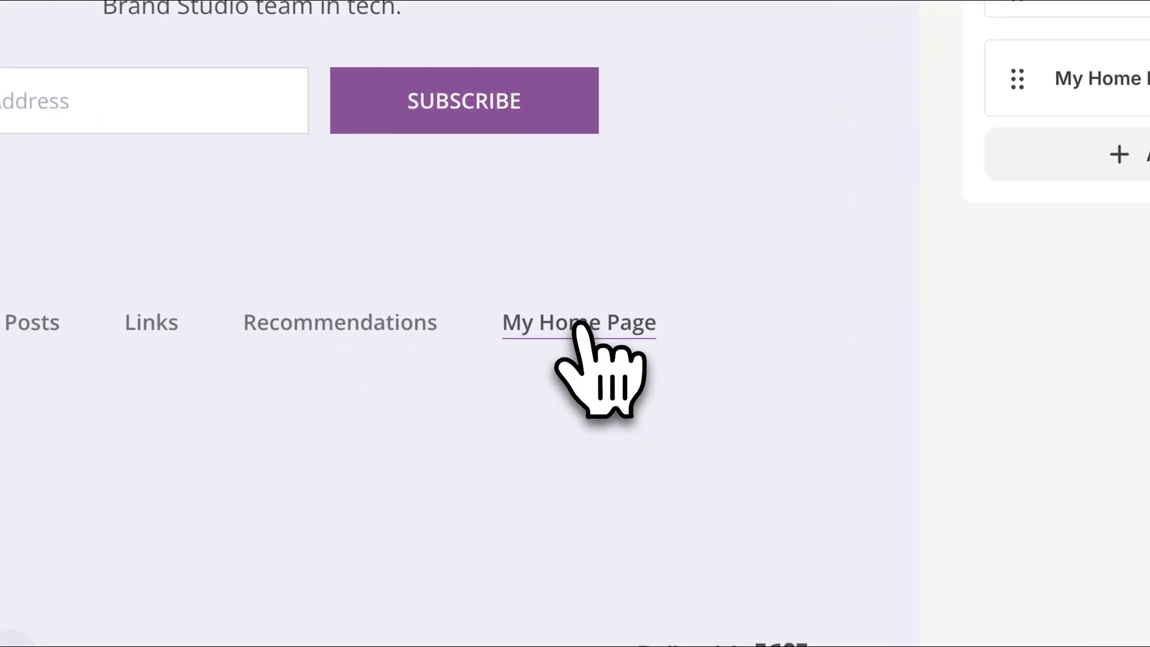
click(578, 326)
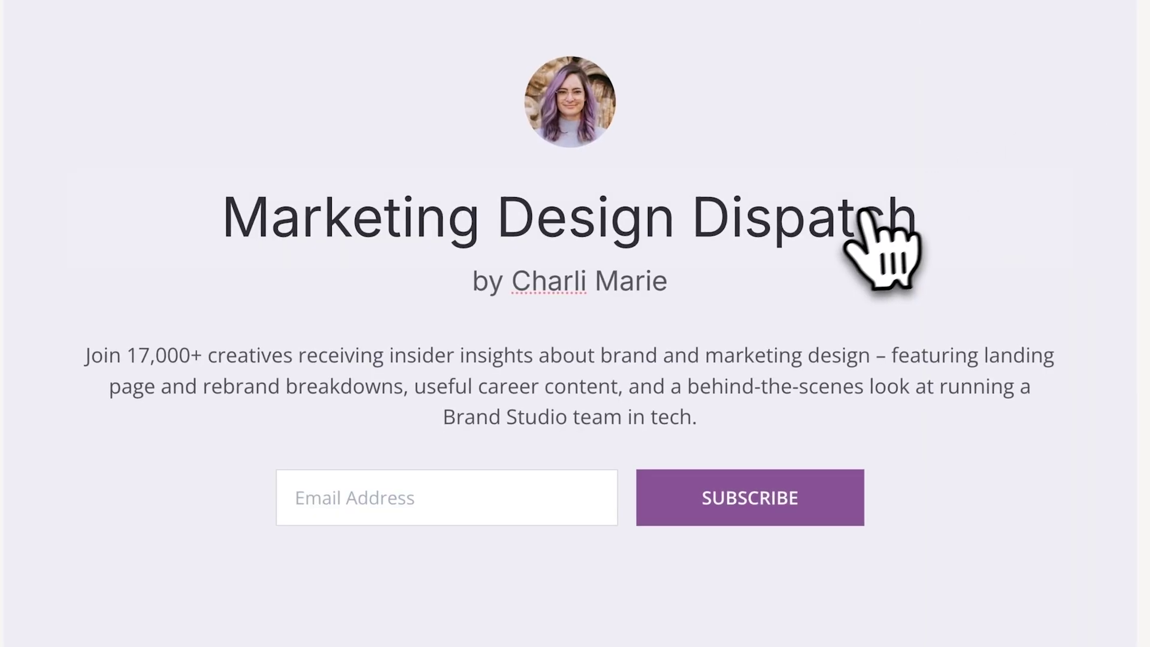
Step: Review the Sign Up Form settings and the confirmation email's contents, leaving the email unedited
click(570, 479)
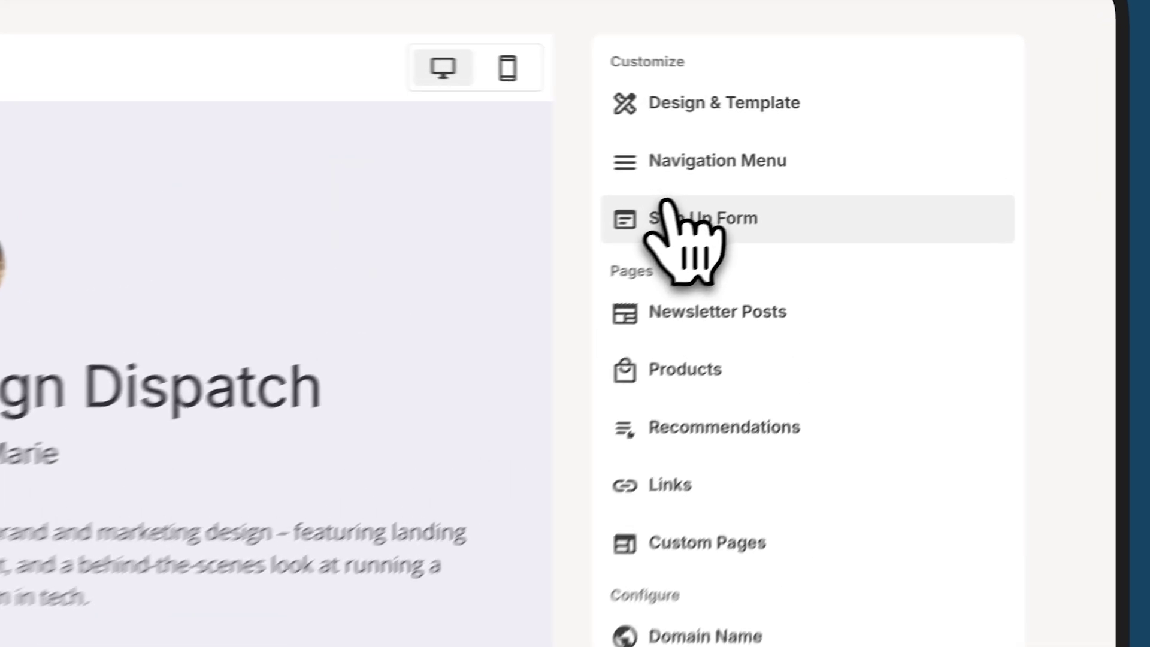
click(673, 217)
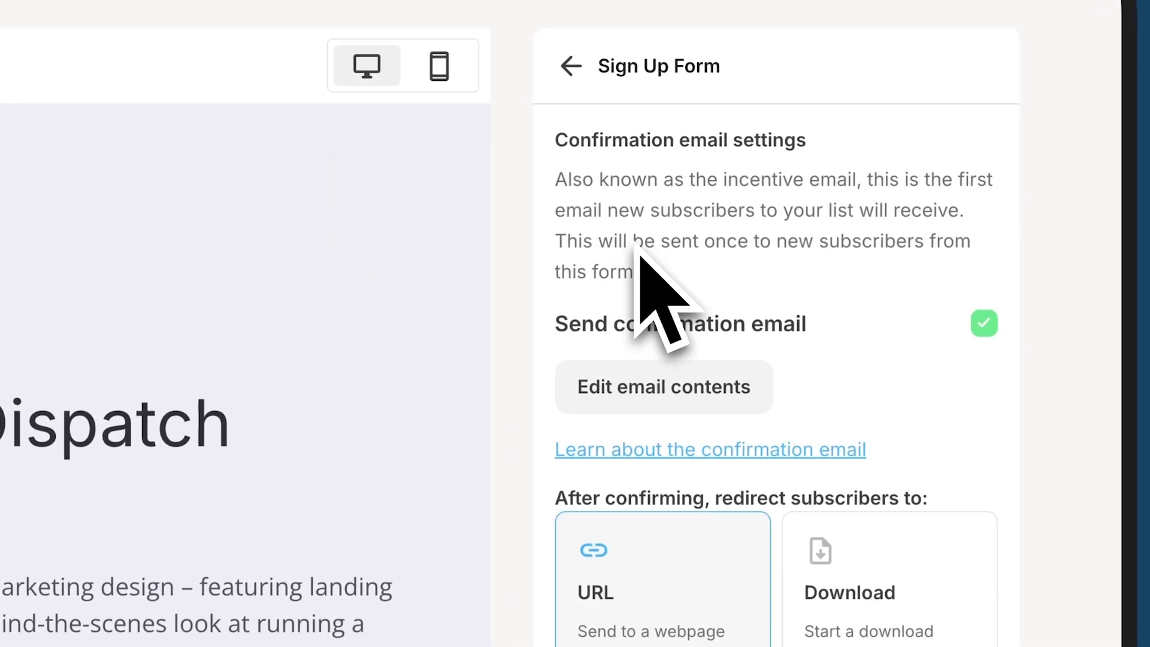
click(759, 386)
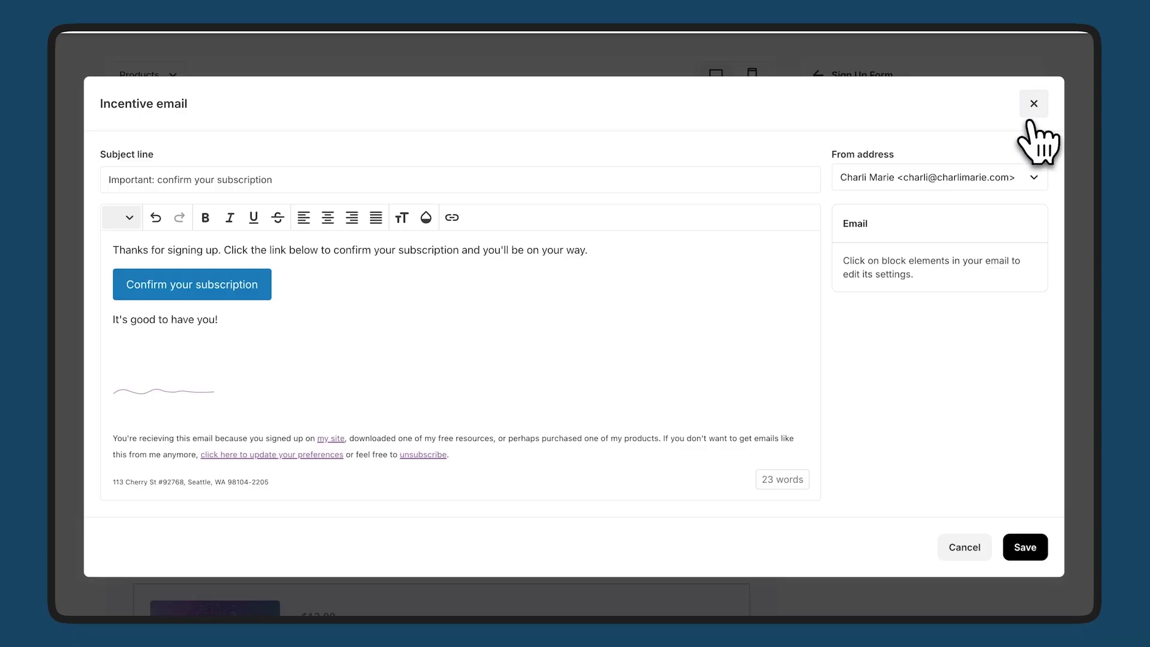
click(1030, 119)
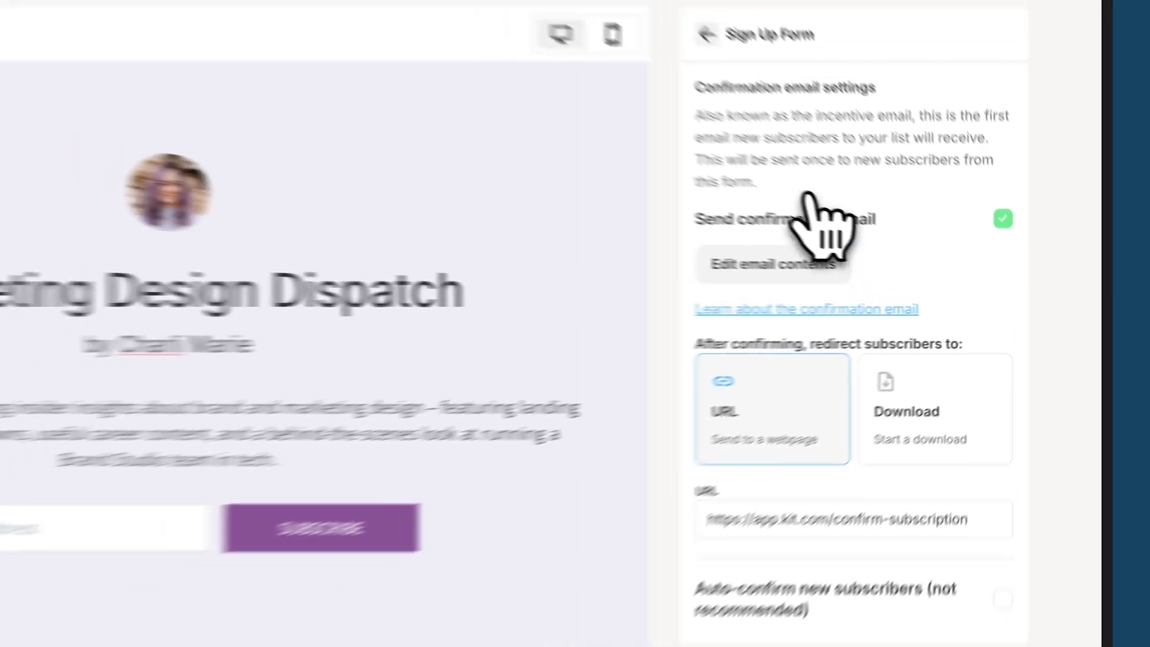
click(806, 111)
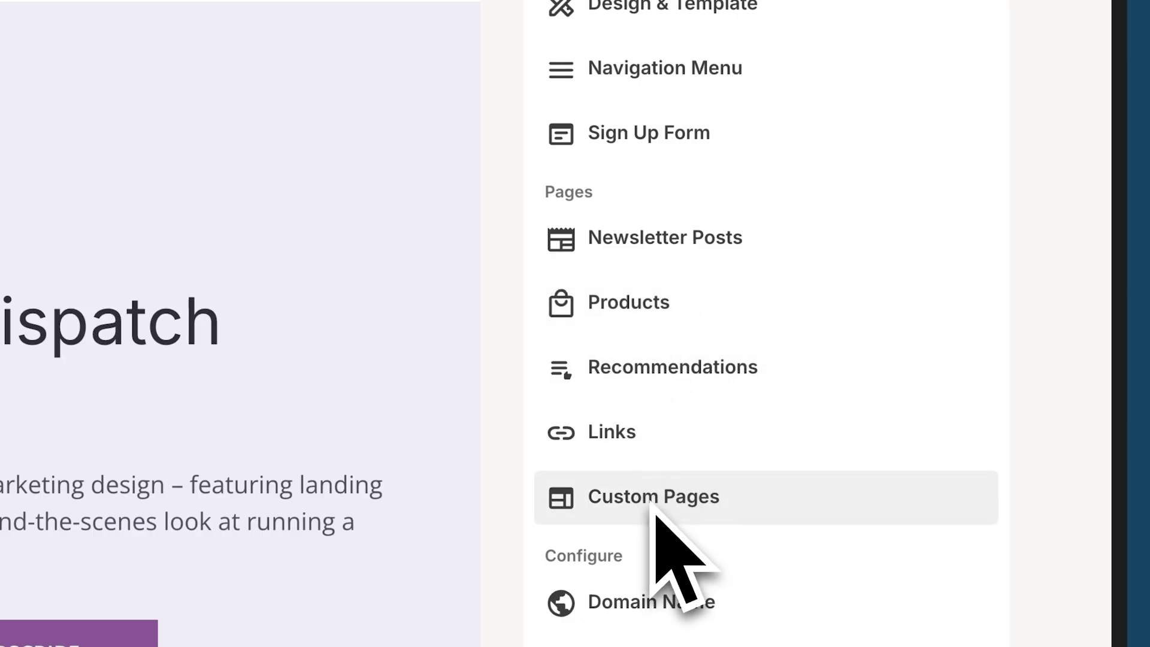
Step: Review the Newsletter Posts settings and the Posts page in the preview
click(664, 239)
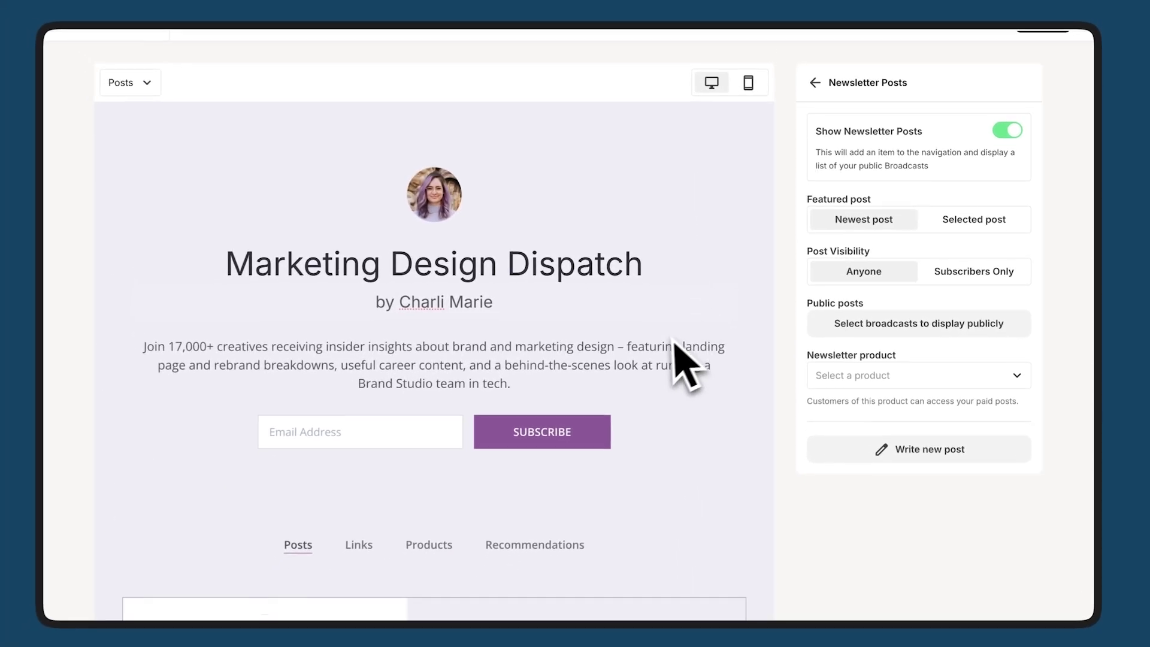
scroll(671, 359, down, 3)
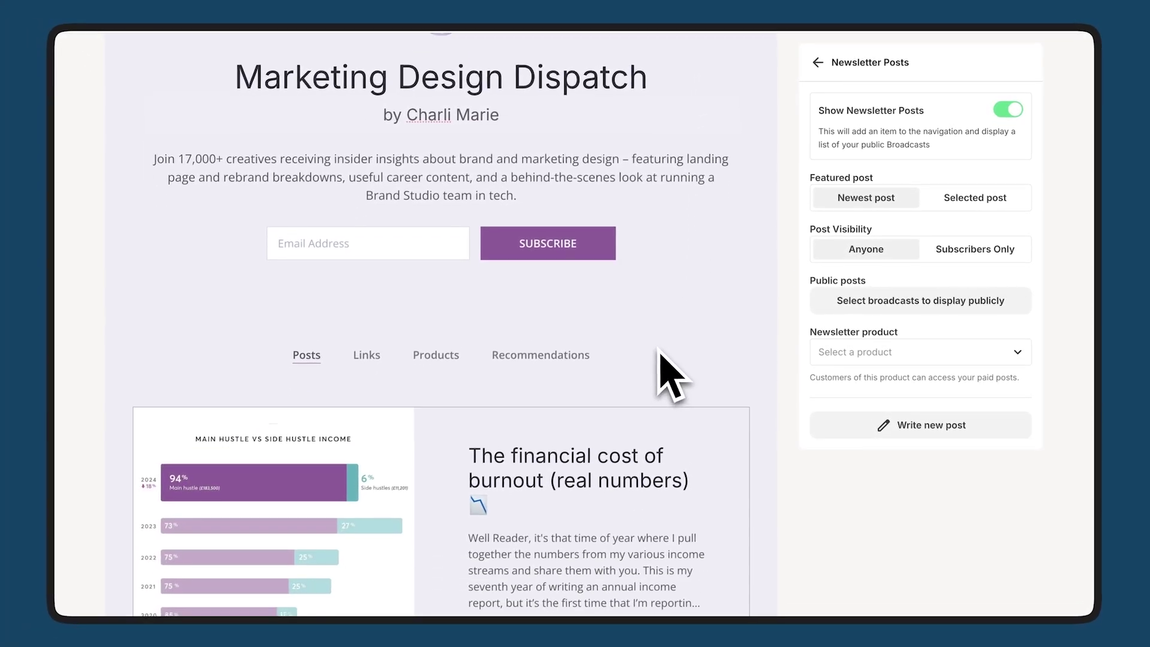
scroll(666, 374, down, 4)
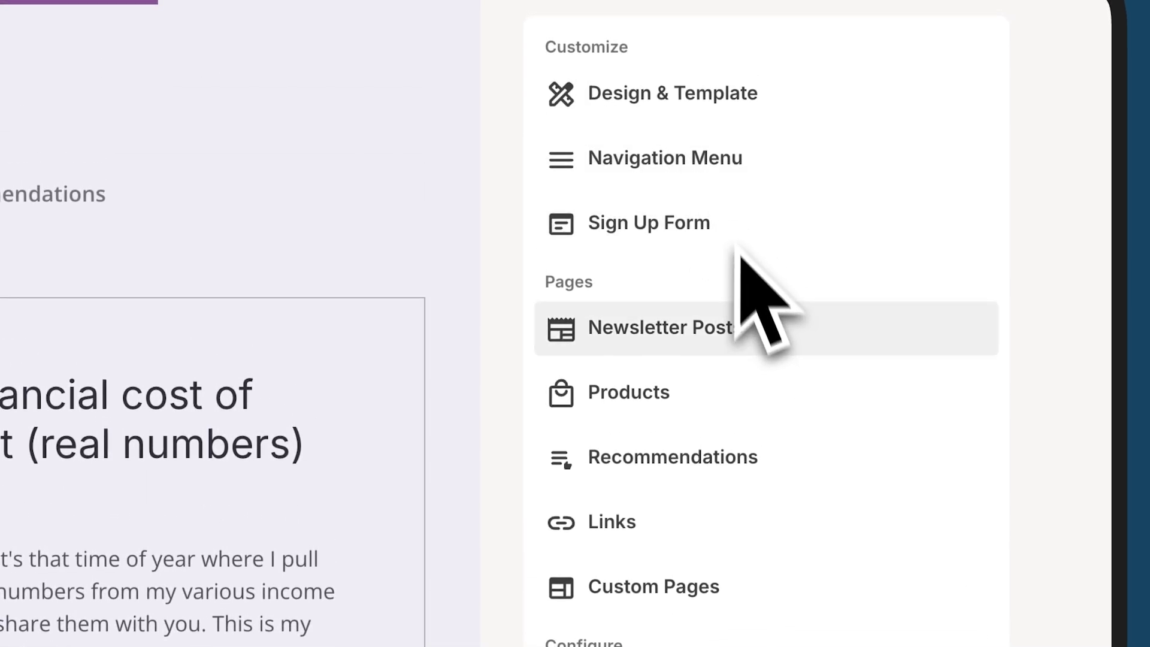
Step: Review the Products settings, including the list of products selected for the products page
click(739, 387)
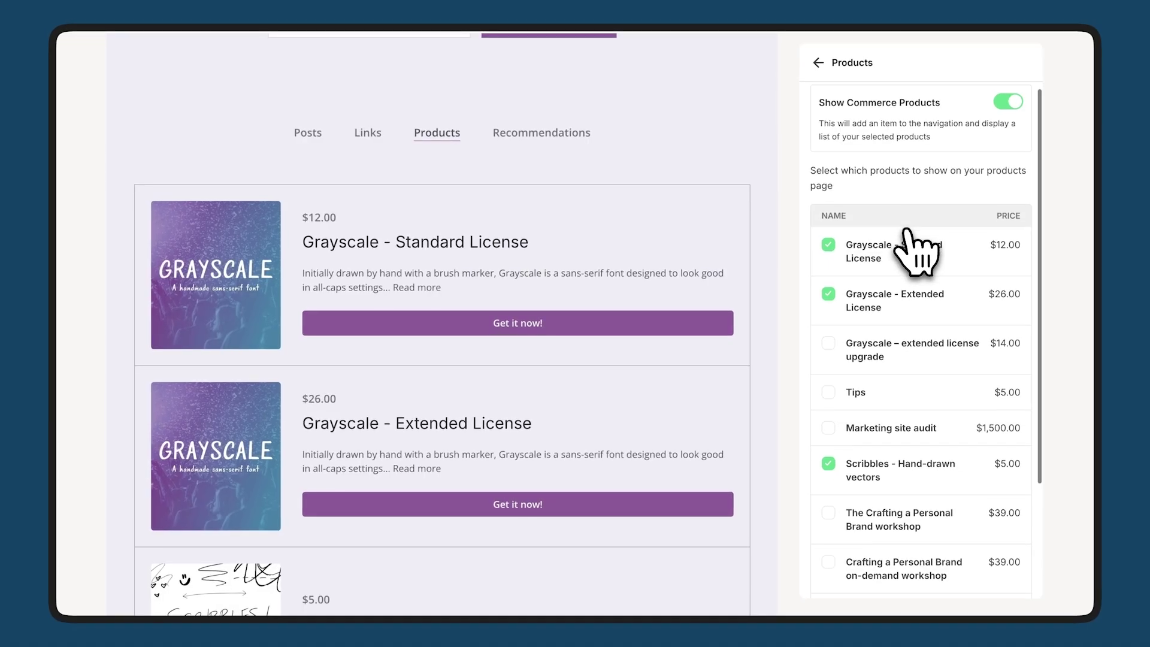
scroll(907, 232, down, 2)
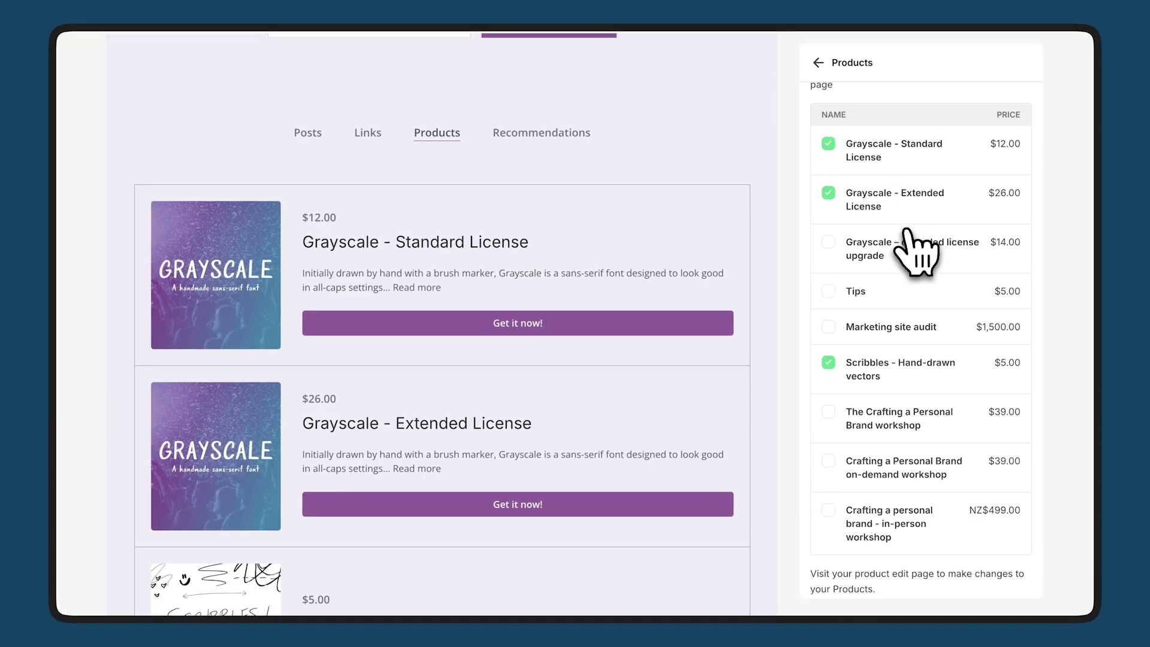
scroll(917, 251, down, 1)
scroll(916, 252, up, 2)
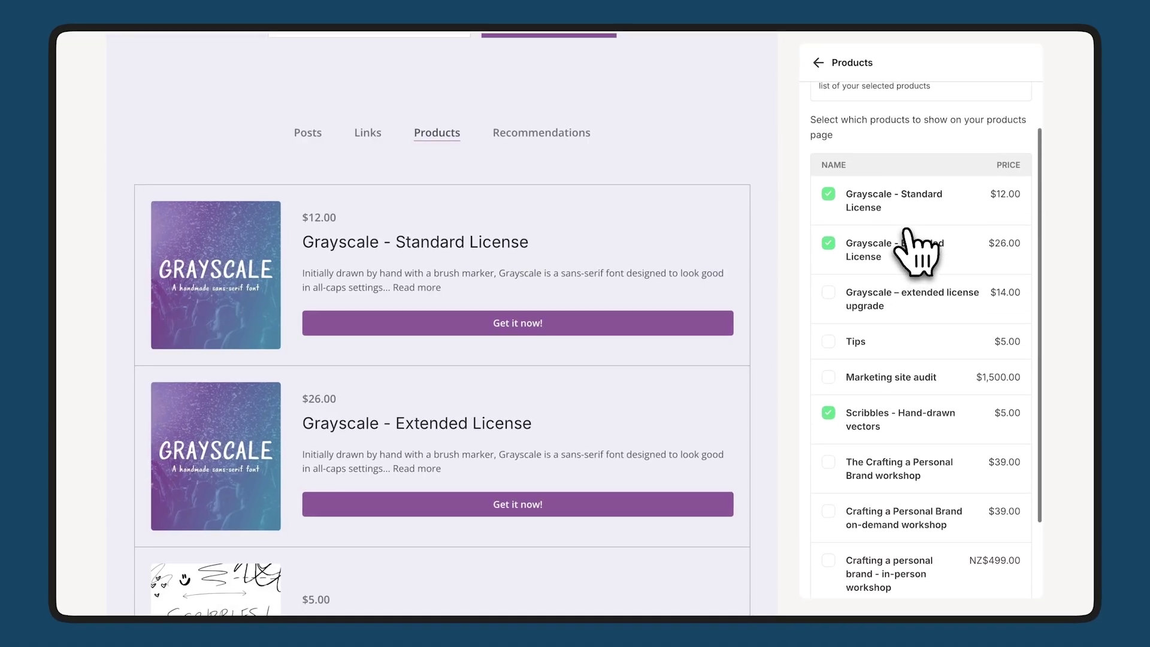
scroll(915, 252, up, 1)
click(818, 63)
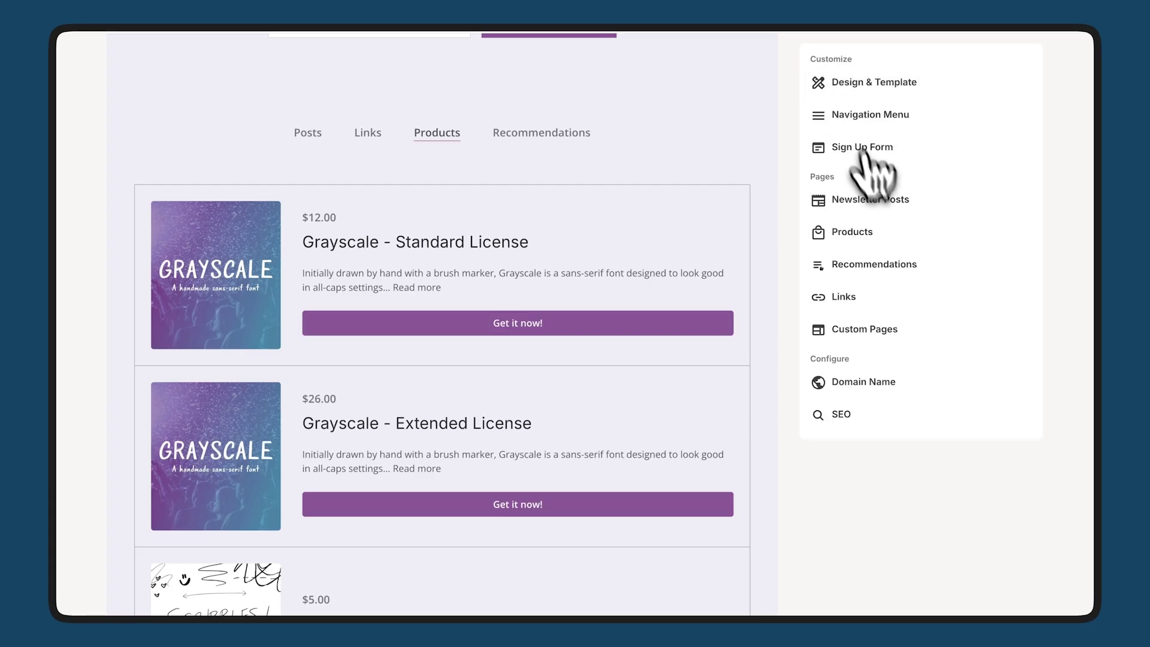
Step: Review the Recommendations settings, then the Links page's link list, colors and display options
click(902, 261)
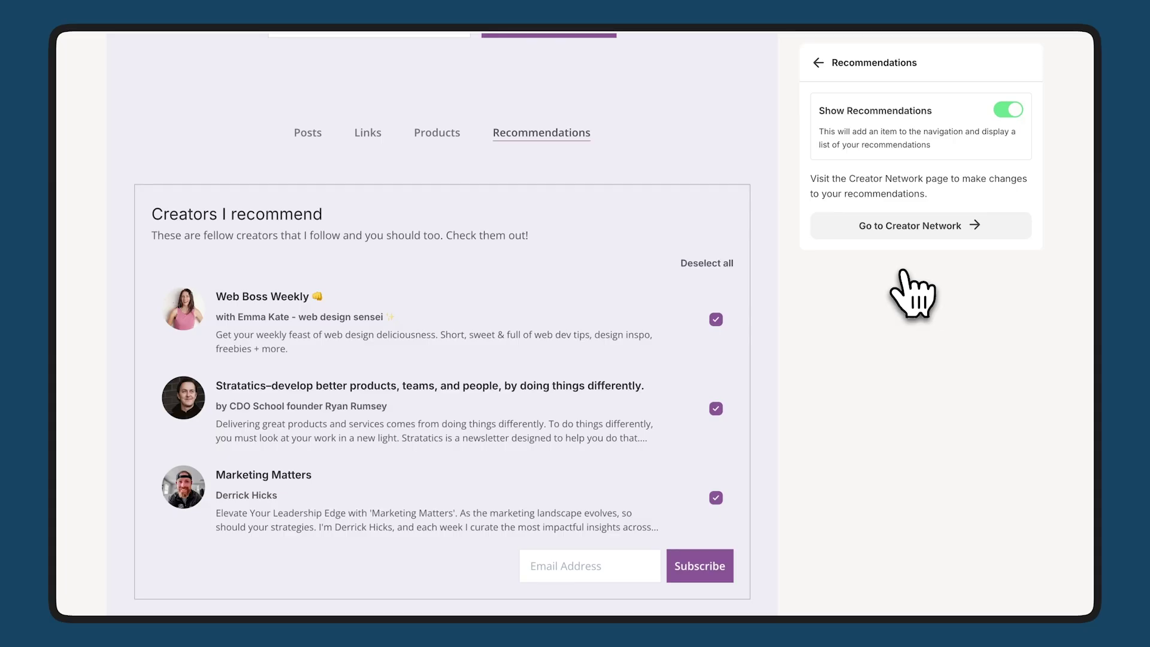
click(822, 64)
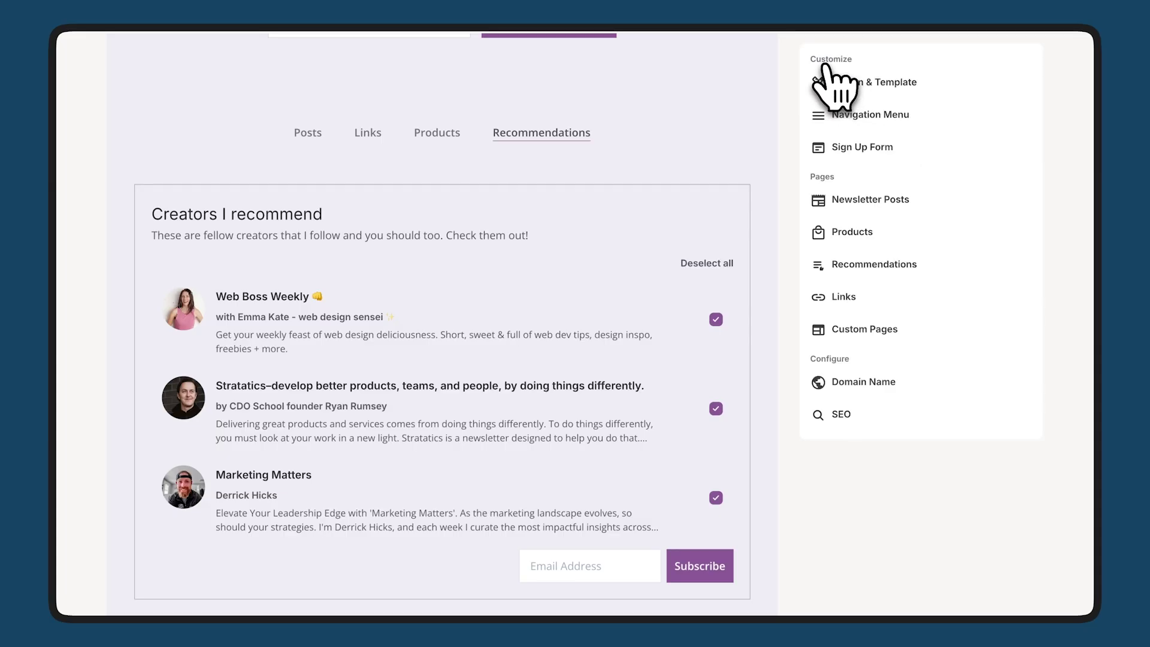
click(870, 296)
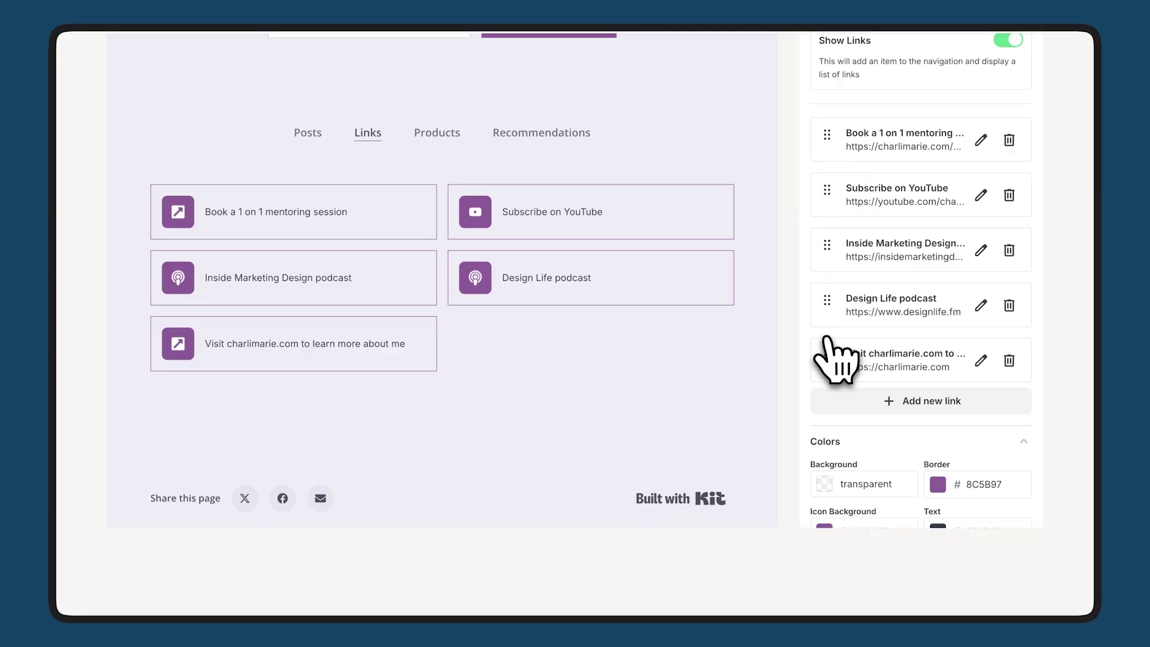
scroll(836, 359, down, 3)
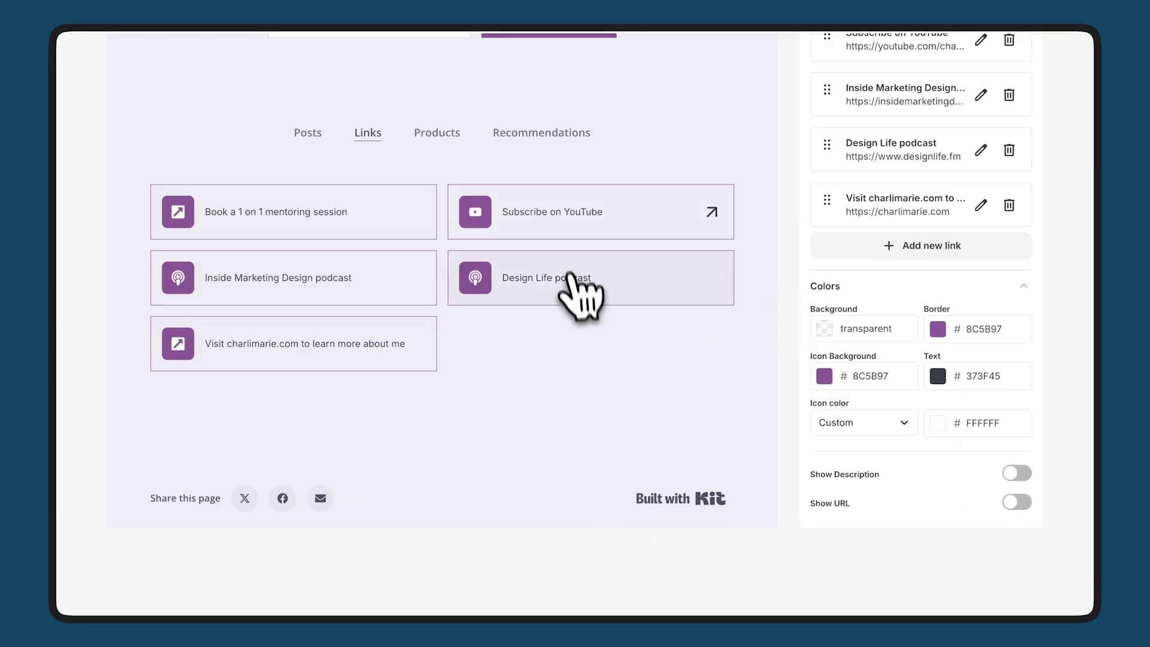
scroll(871, 246, up, 5)
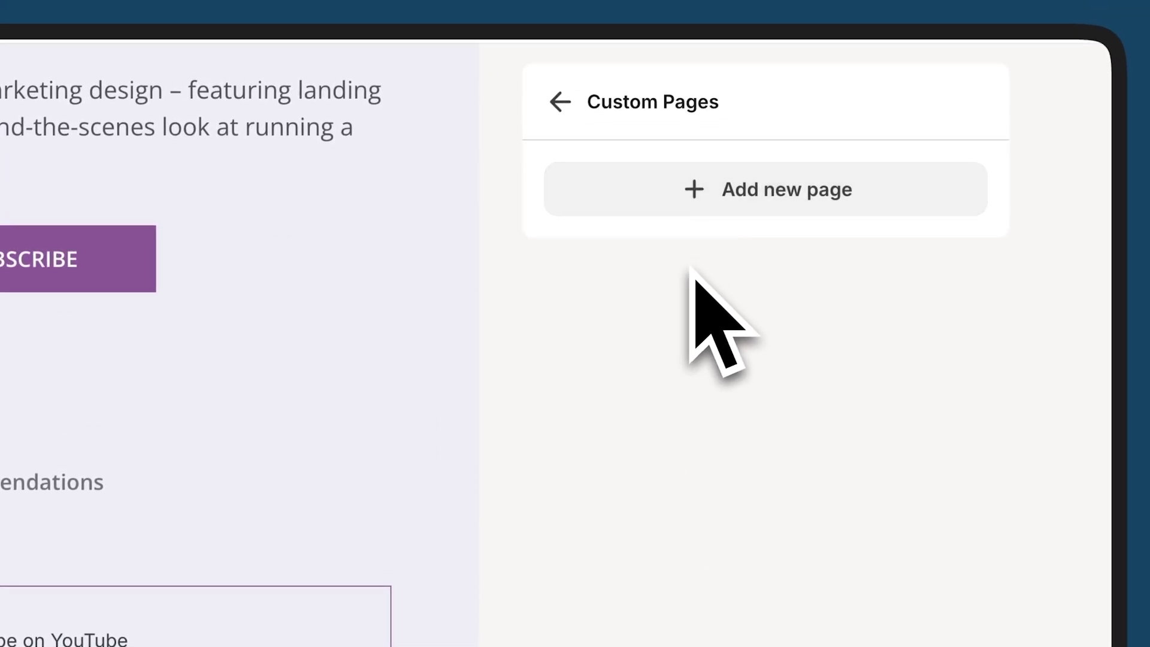
Step: Add a custom page named "About" and open its settings and empty content area for editing
click(690, 205)
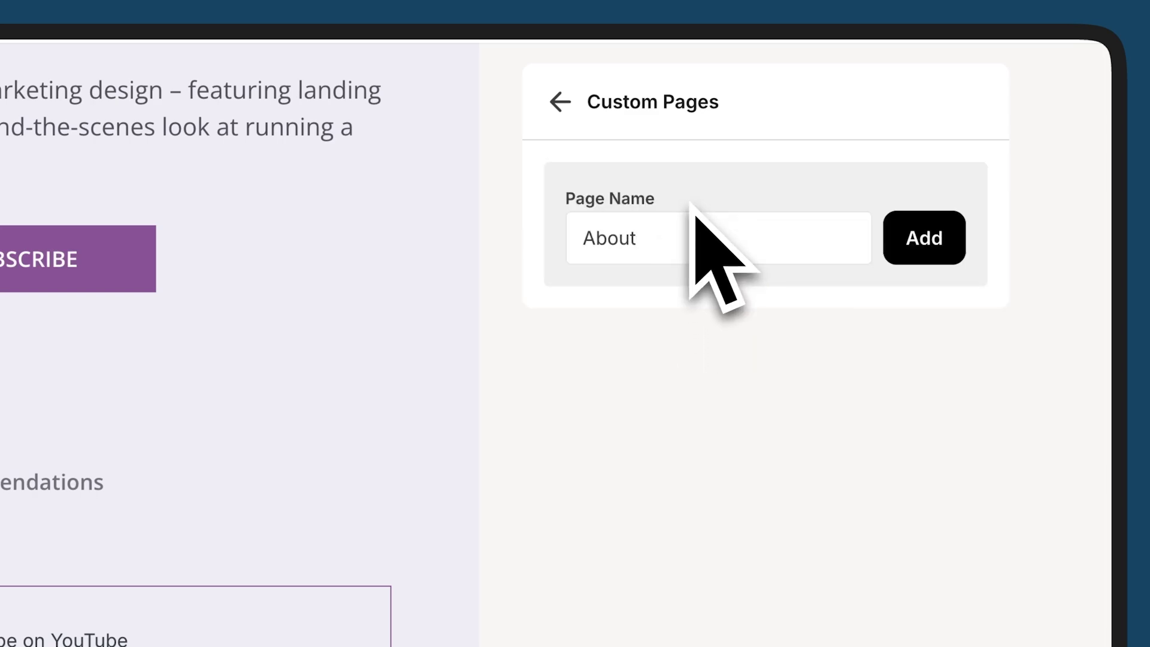
click(907, 239)
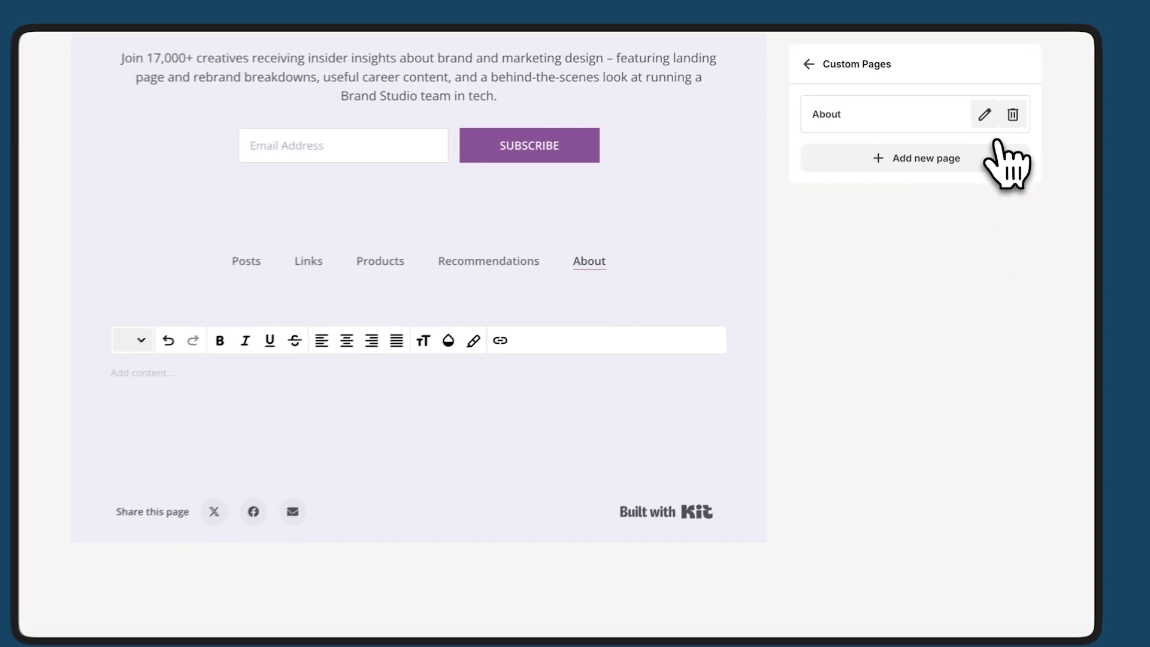
click(530, 347)
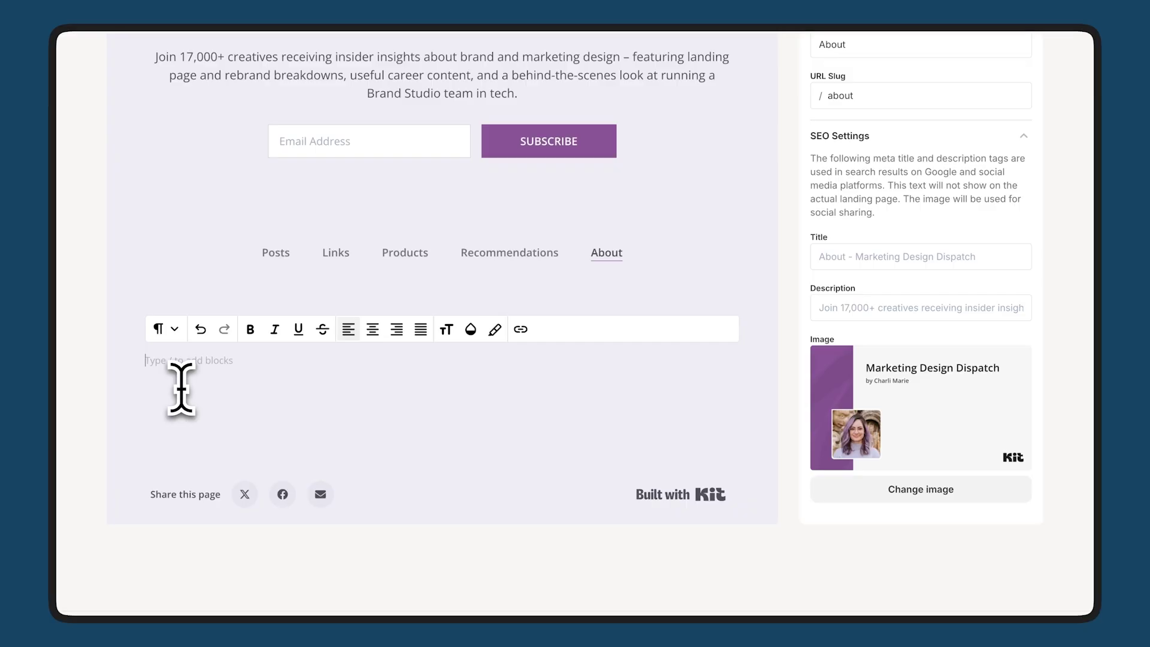
scroll(181, 389, up, 1)
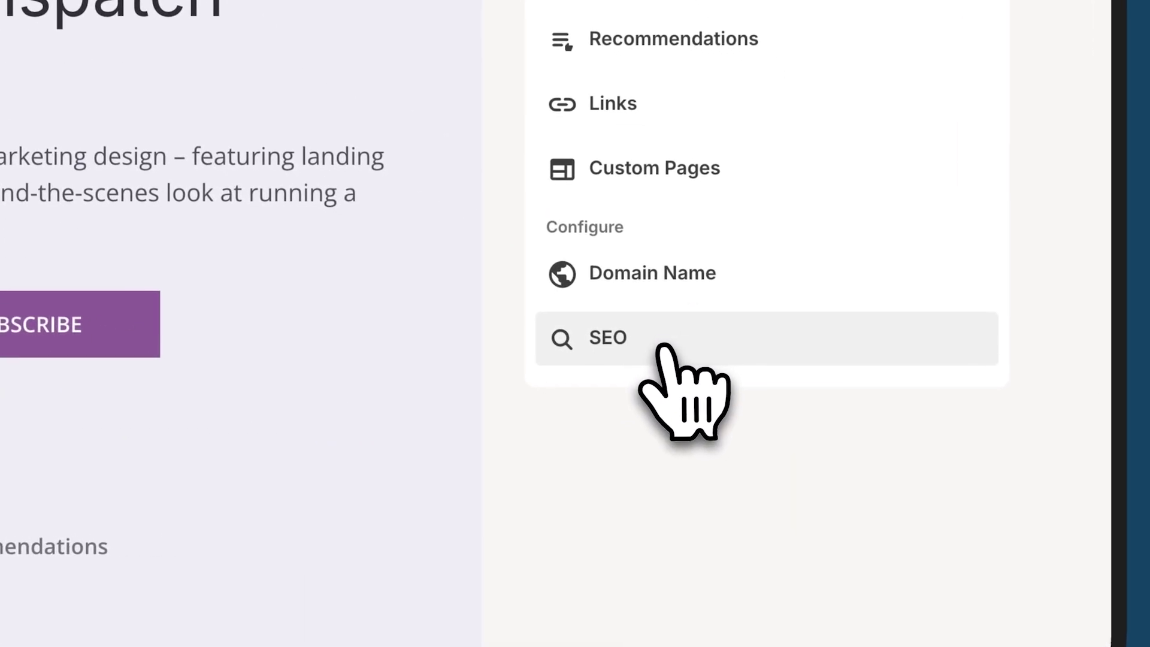
Step: Review the domains available for the profile without changing the selection, and open the SEO settings
click(675, 286)
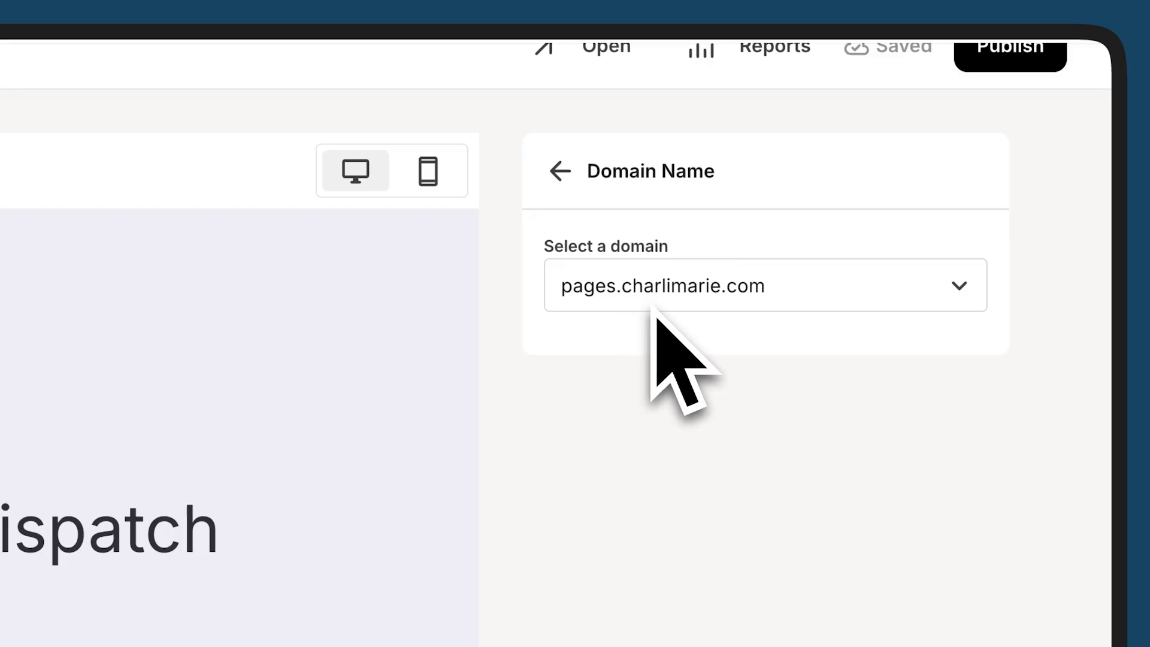
click(654, 303)
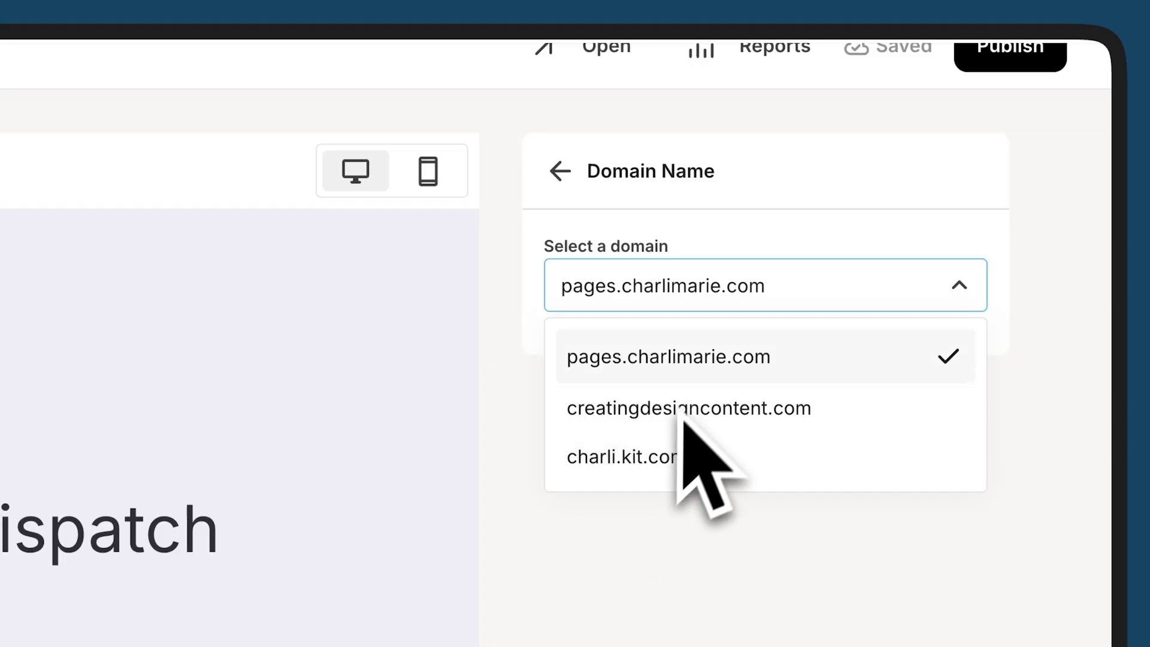
click(569, 168)
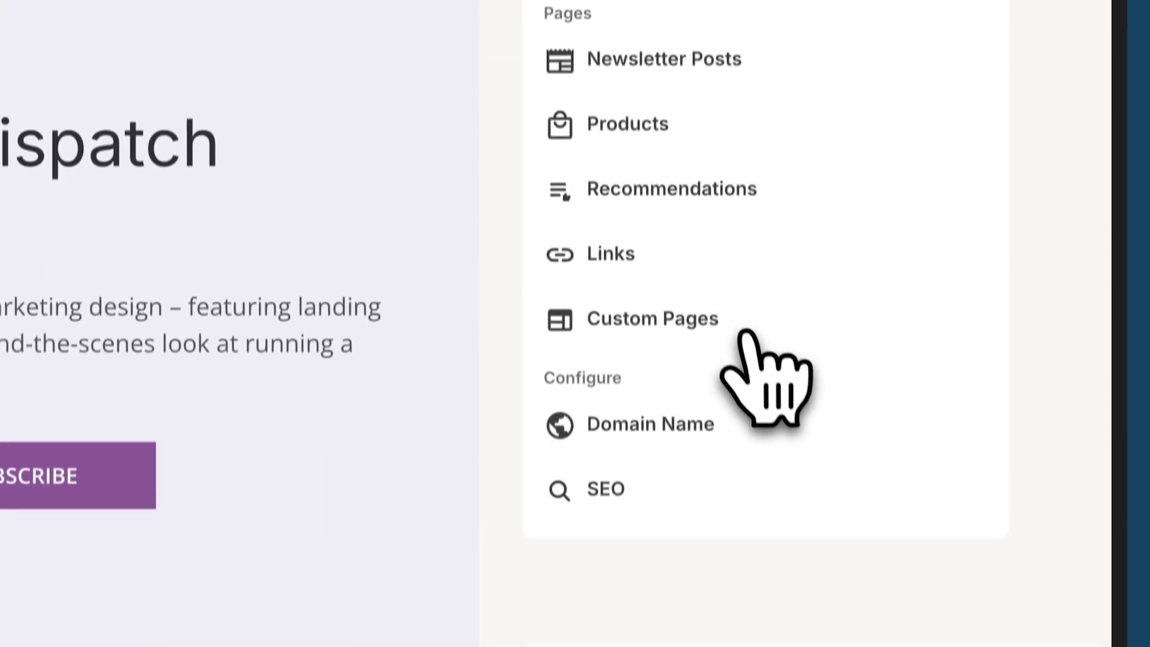
click(638, 482)
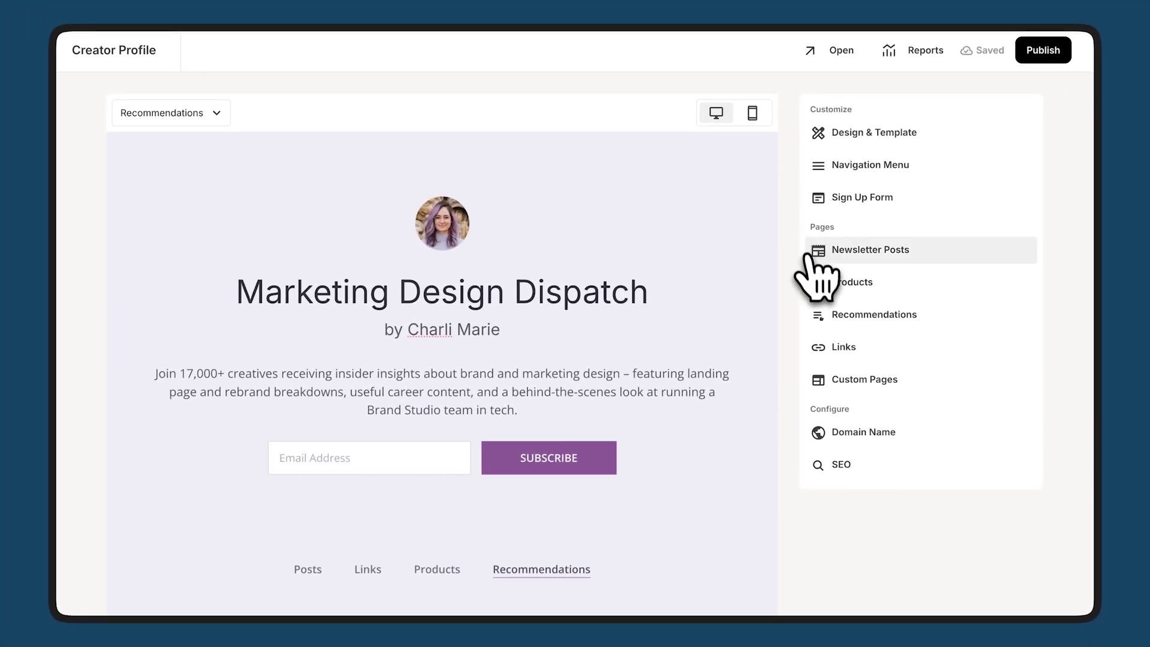
Step: Examine the Recommendations page in the preview, from the profile header down to the recommended creators and subscribe form
click(821, 316)
scroll(807, 310, down, 3)
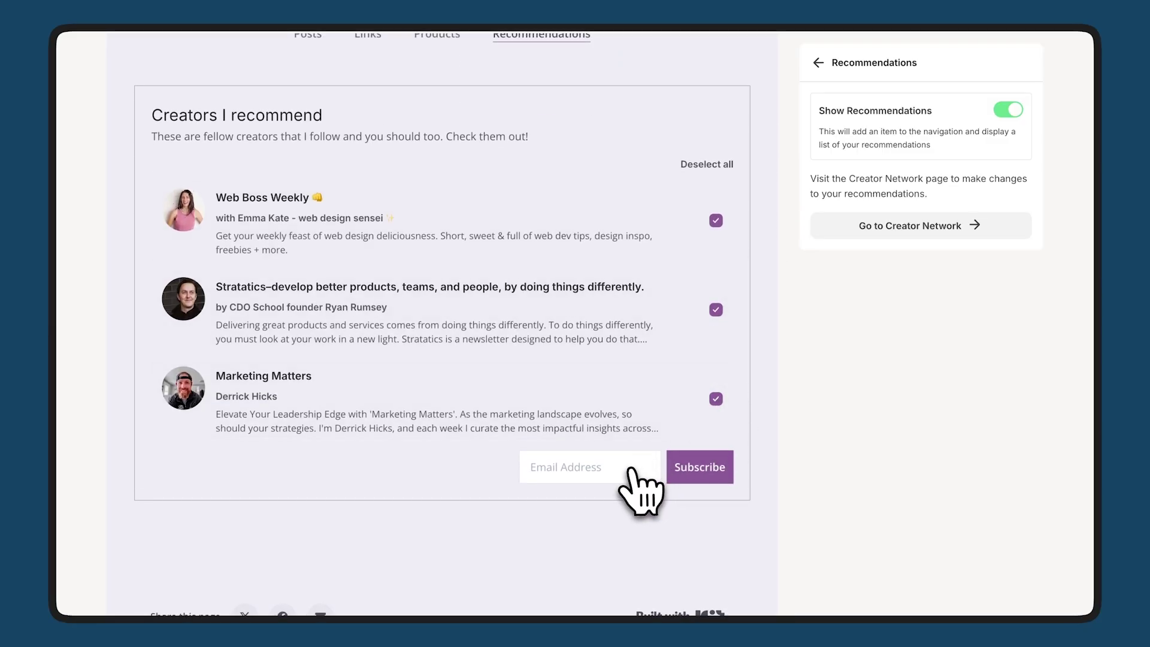
scroll(636, 492, up, 8)
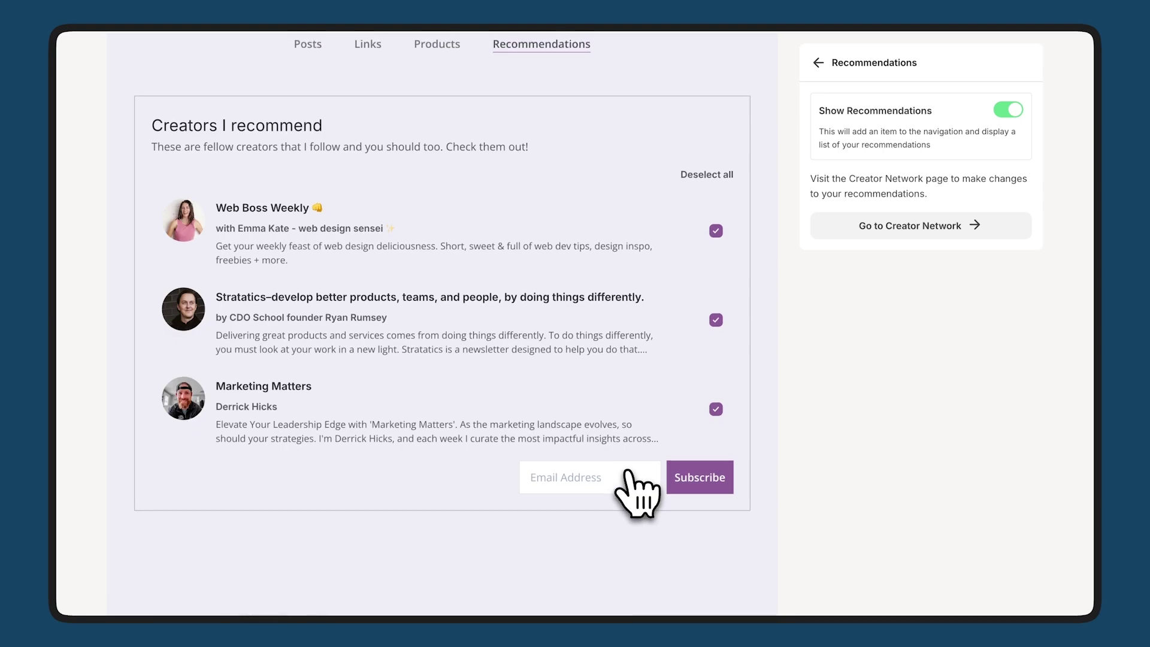
scroll(636, 493, down, 8)
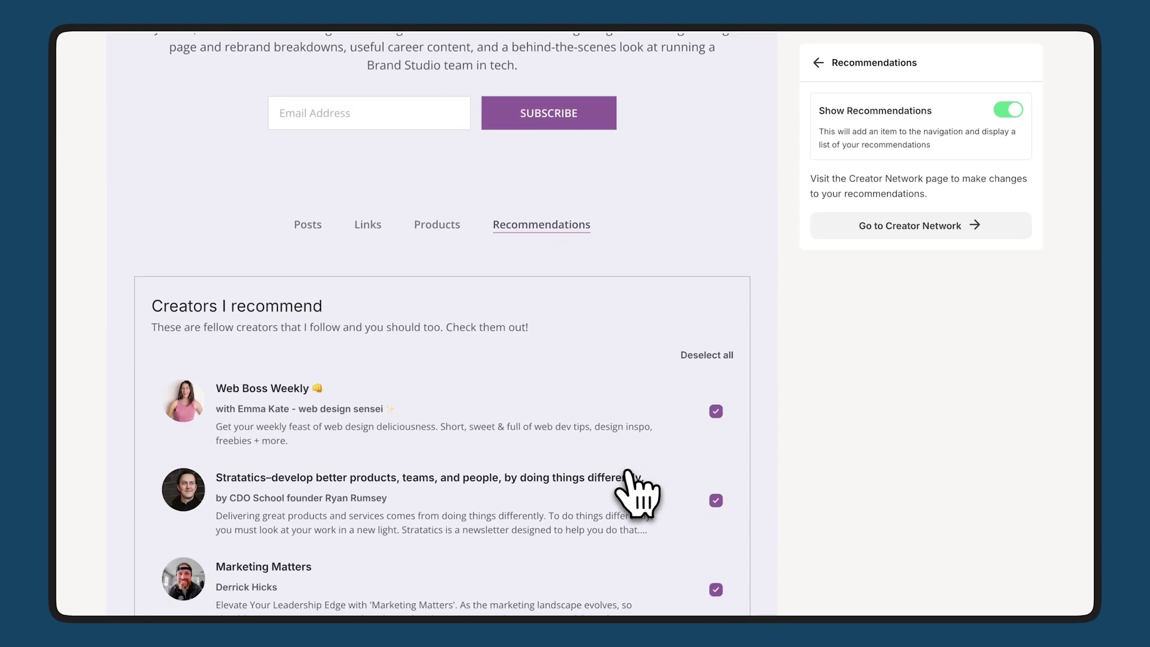